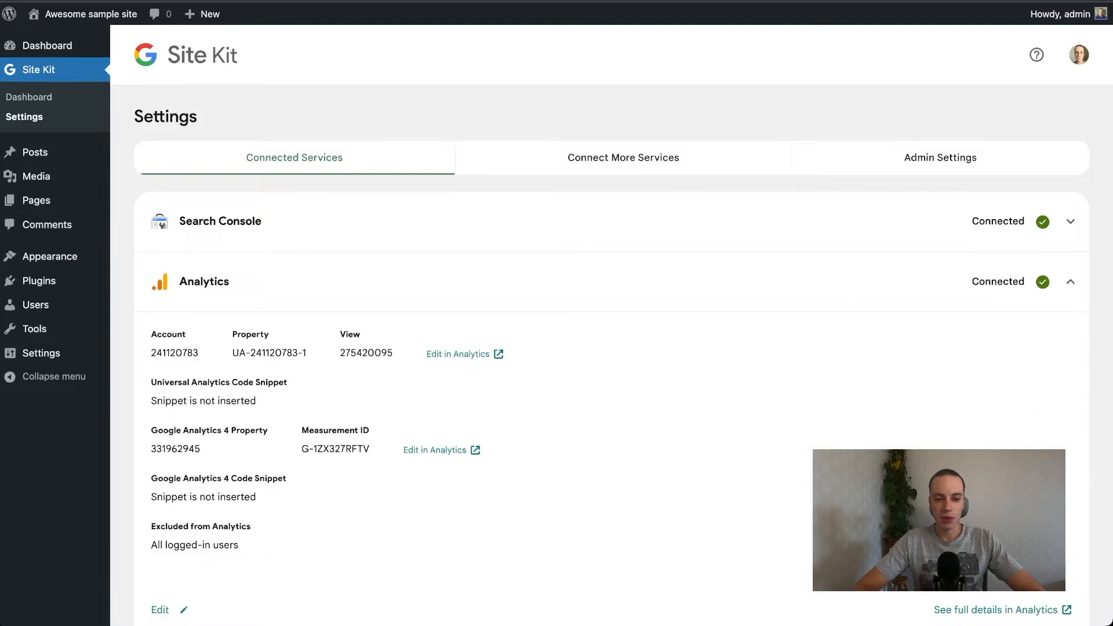
drag(151, 496, 255, 497)
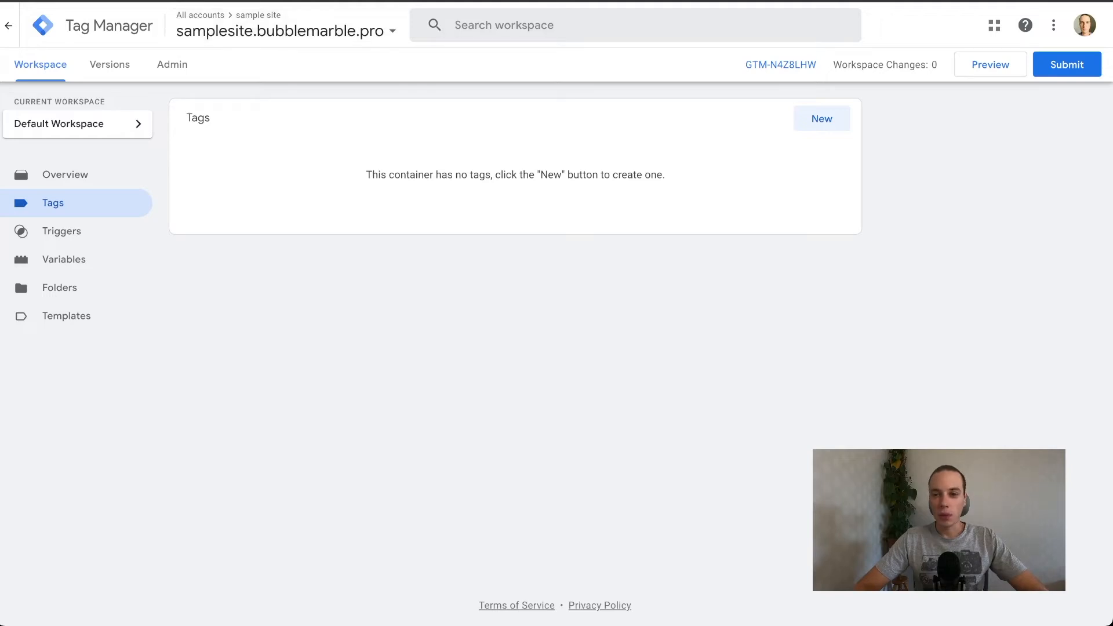
click(990, 64)
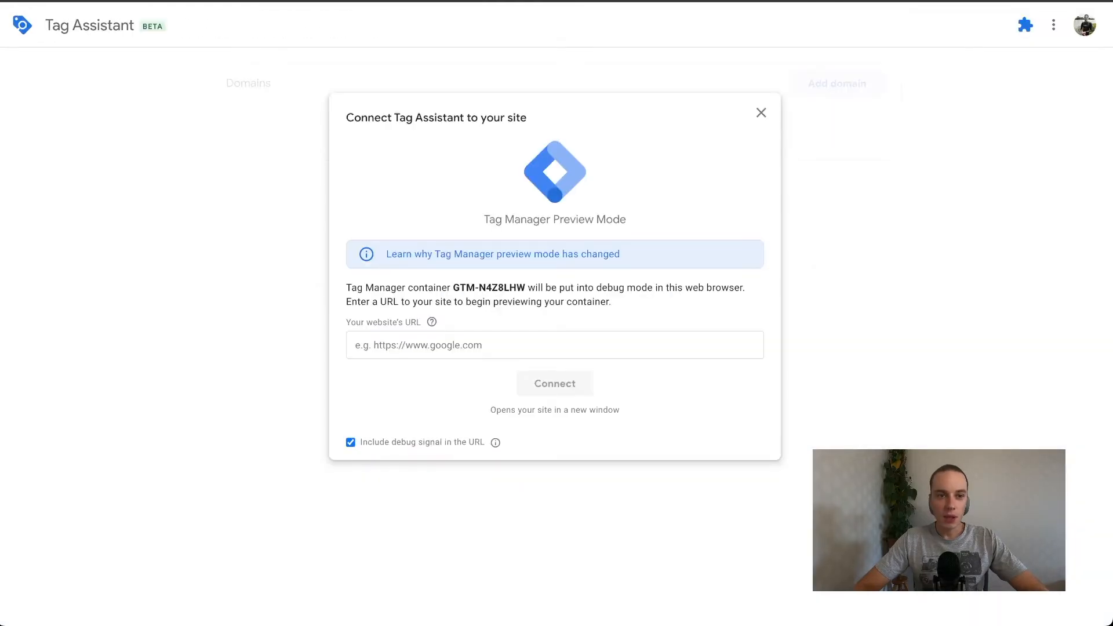
click(554, 345)
key(Down)
key(Down)
key(Down)
key(Return)
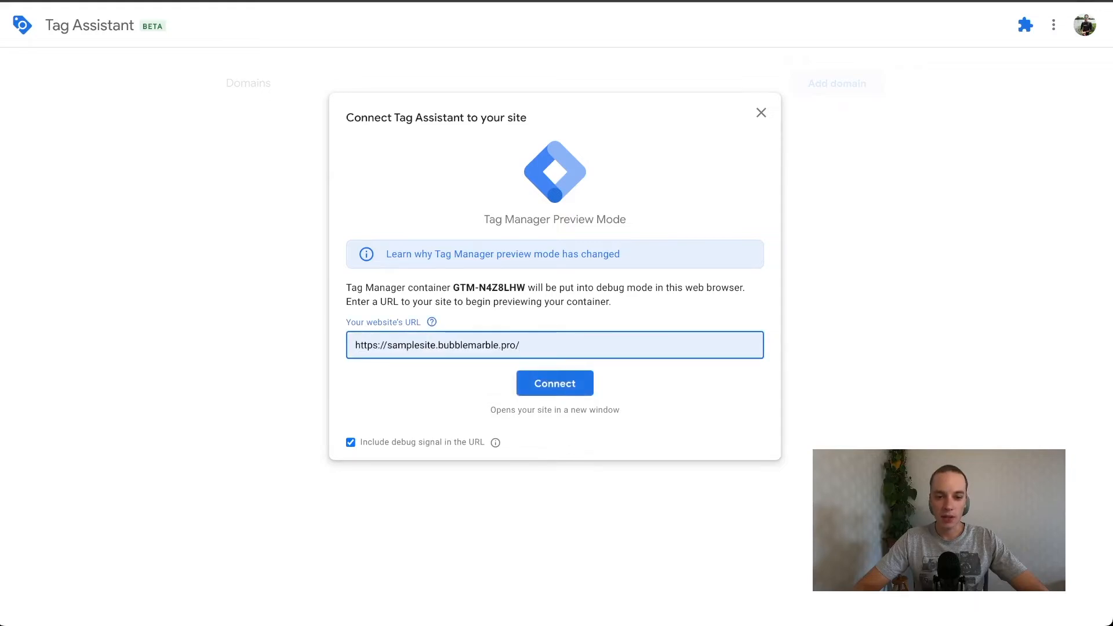
click(554, 383)
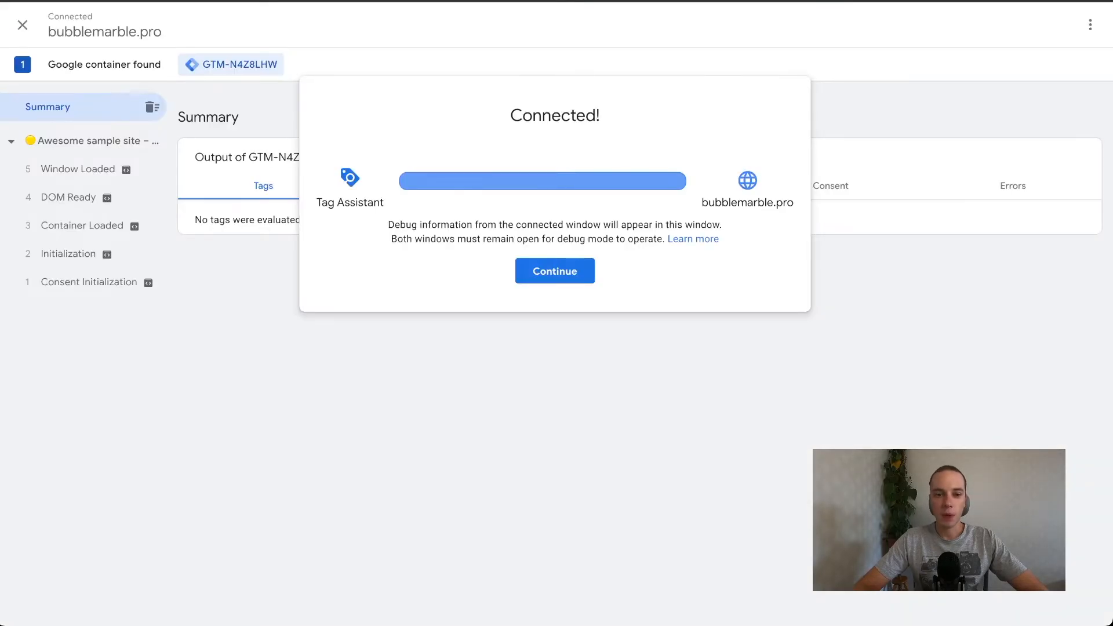
click(555, 271)
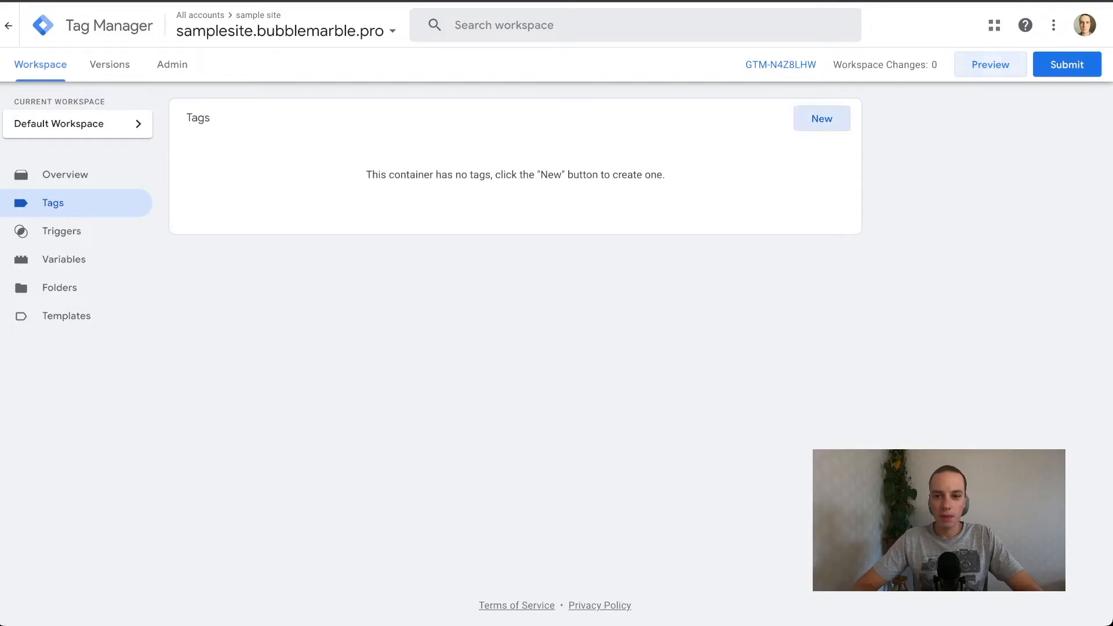
Create a new tag in the Tag Manager workspace and name it "GA - configuration tag".
click(821, 119)
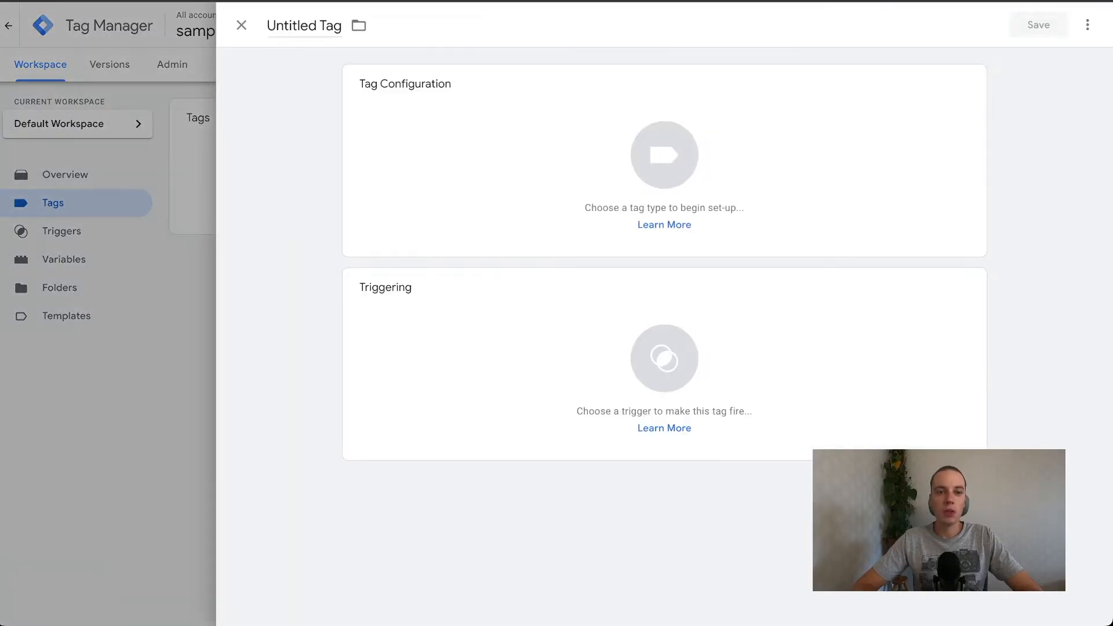
click(316, 25)
text(Ga)
key(BackSpace)
text(A - co)
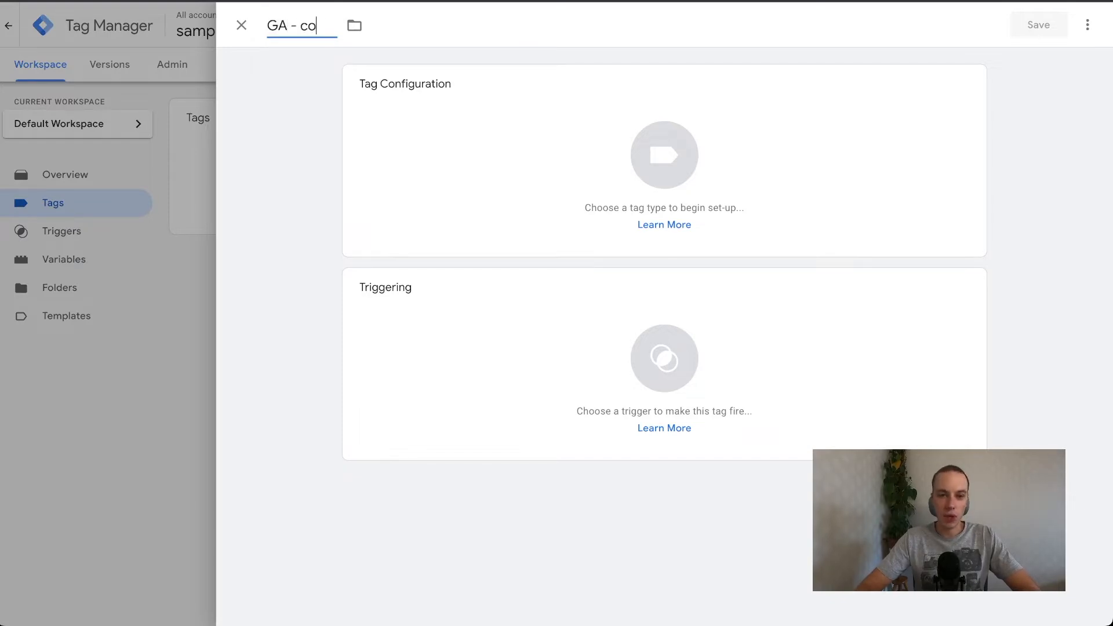
text(nfiguratio)
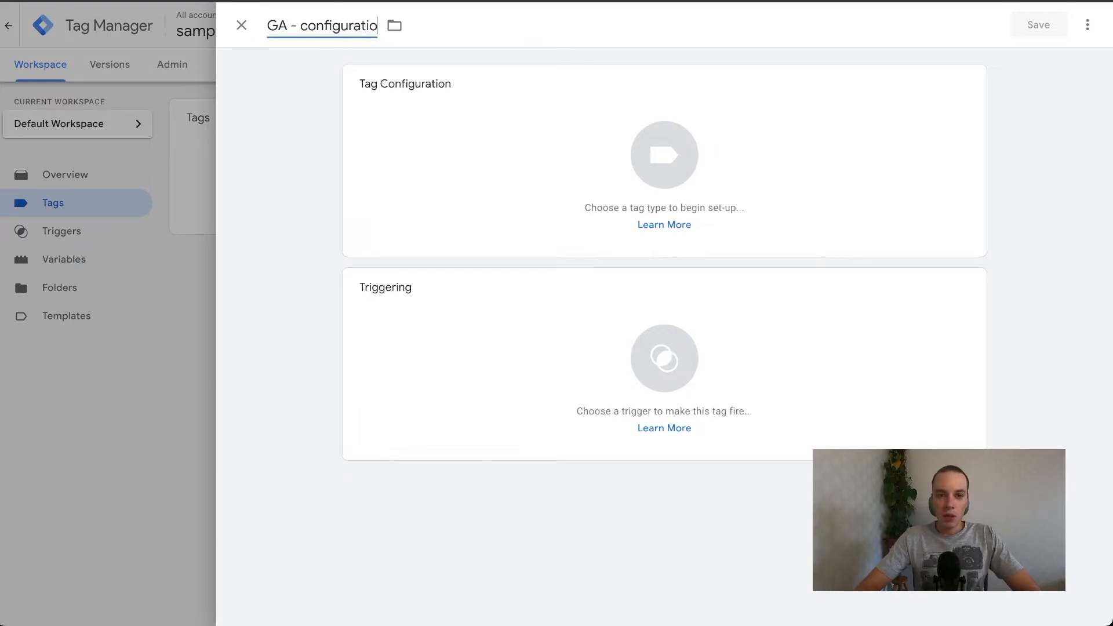
text(n tag)
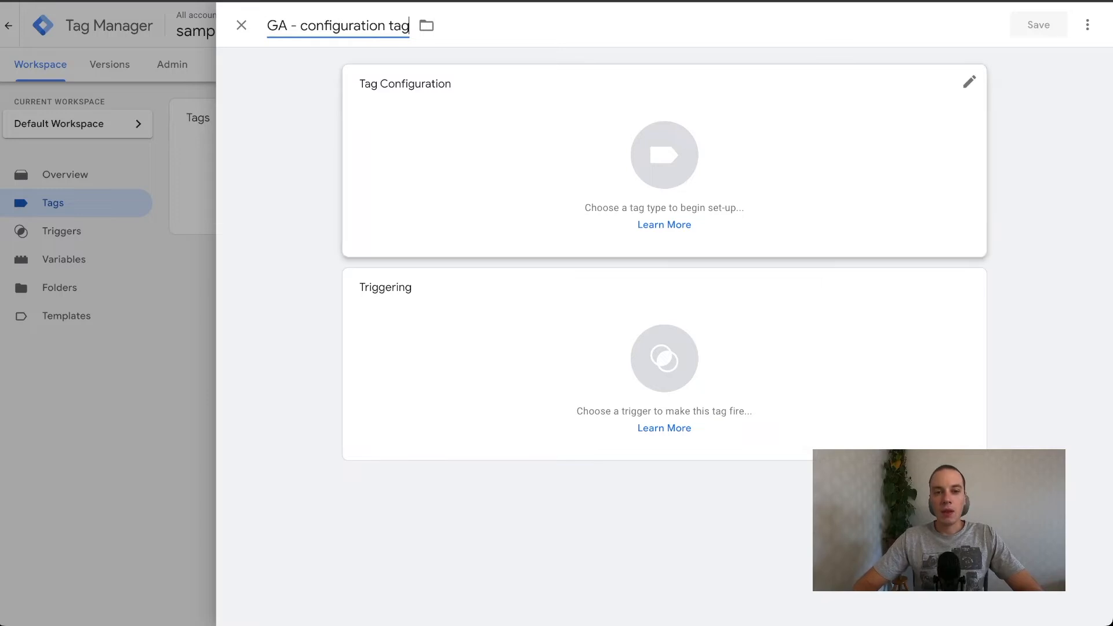
Set the tag type to Google Analytics: Universal Analytics and start a new Google Analytics settings variable for it.
click(664, 155)
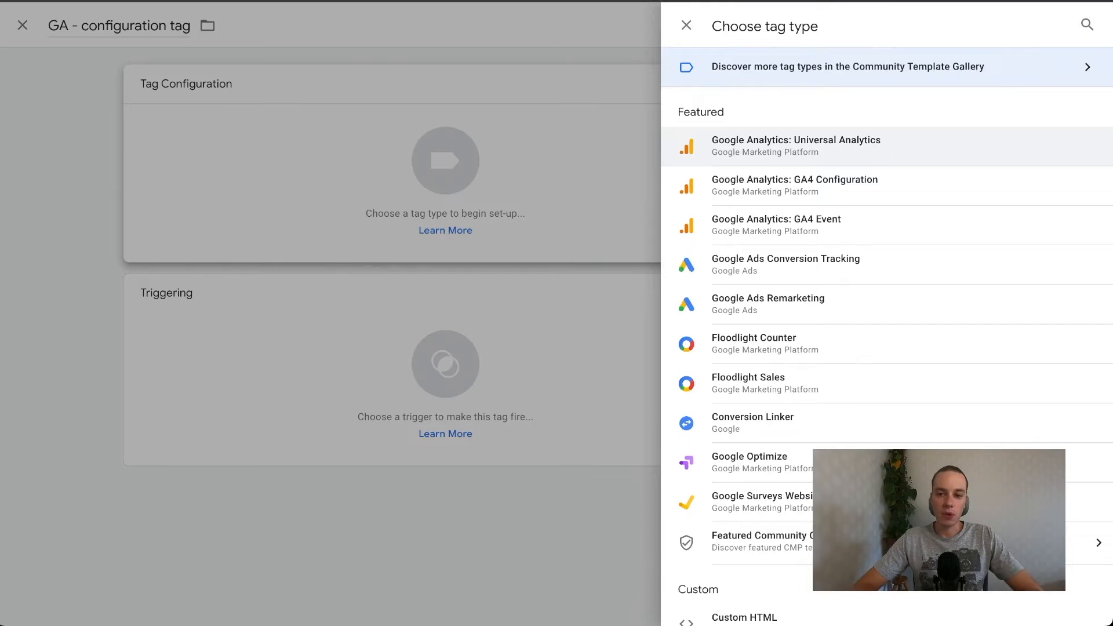
click(796, 146)
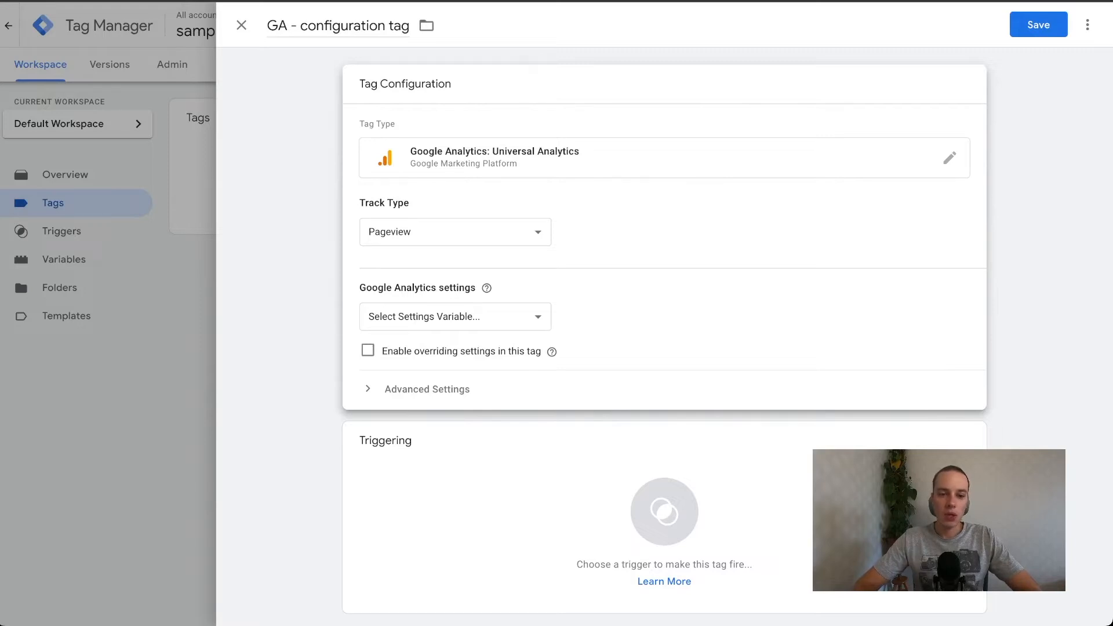
click(455, 317)
click(423, 332)
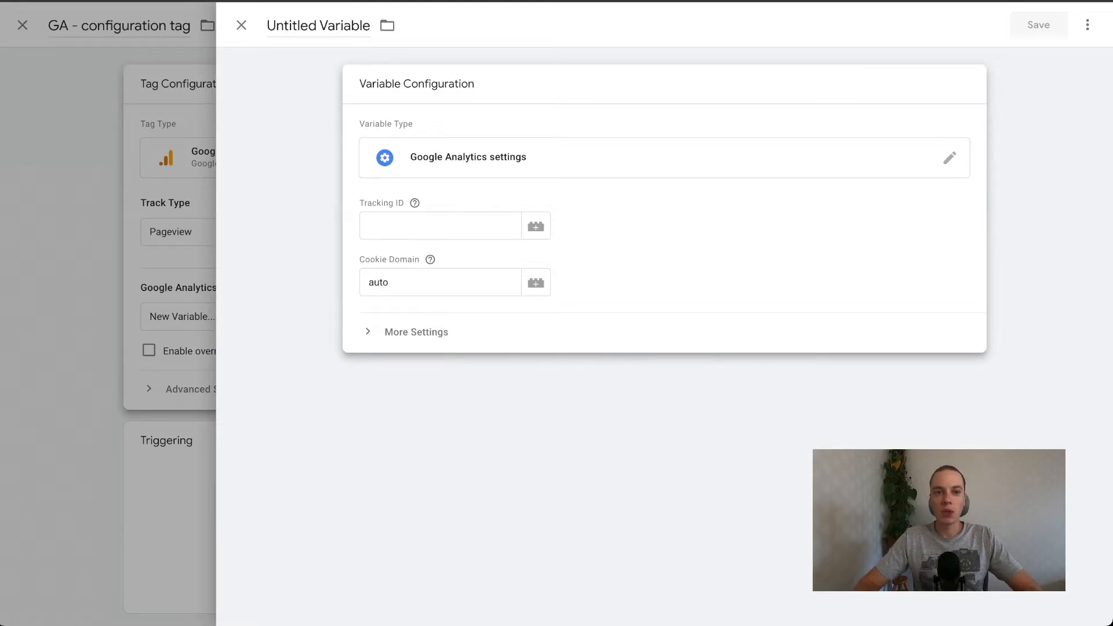
Name the new settings variable "GA setting" and open its configuration for editing.
click(318, 25)
text(G)
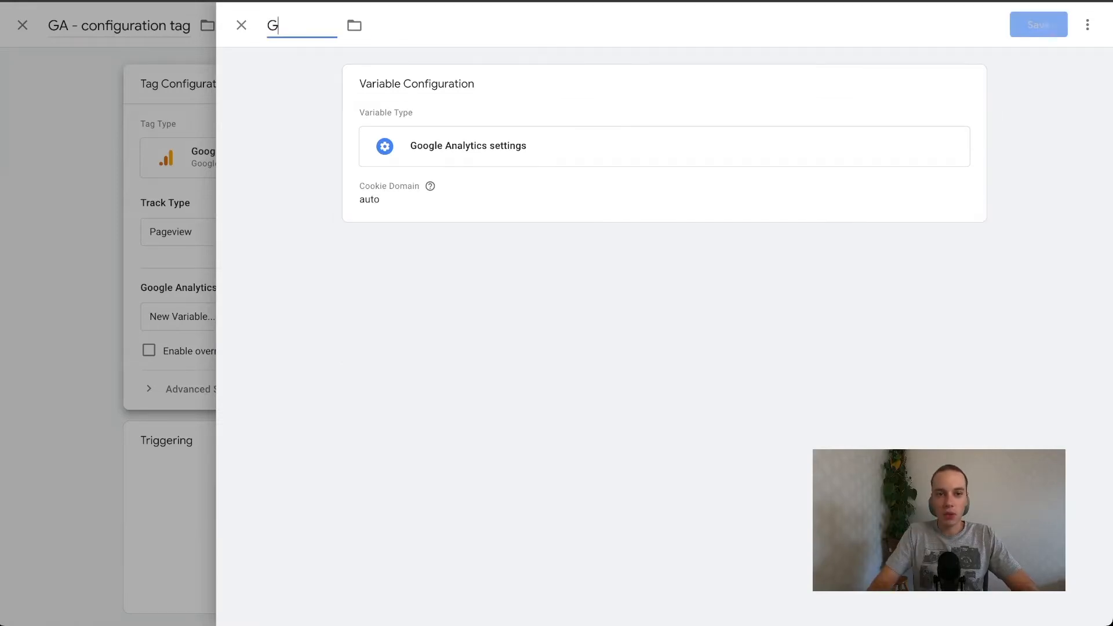
text(A)
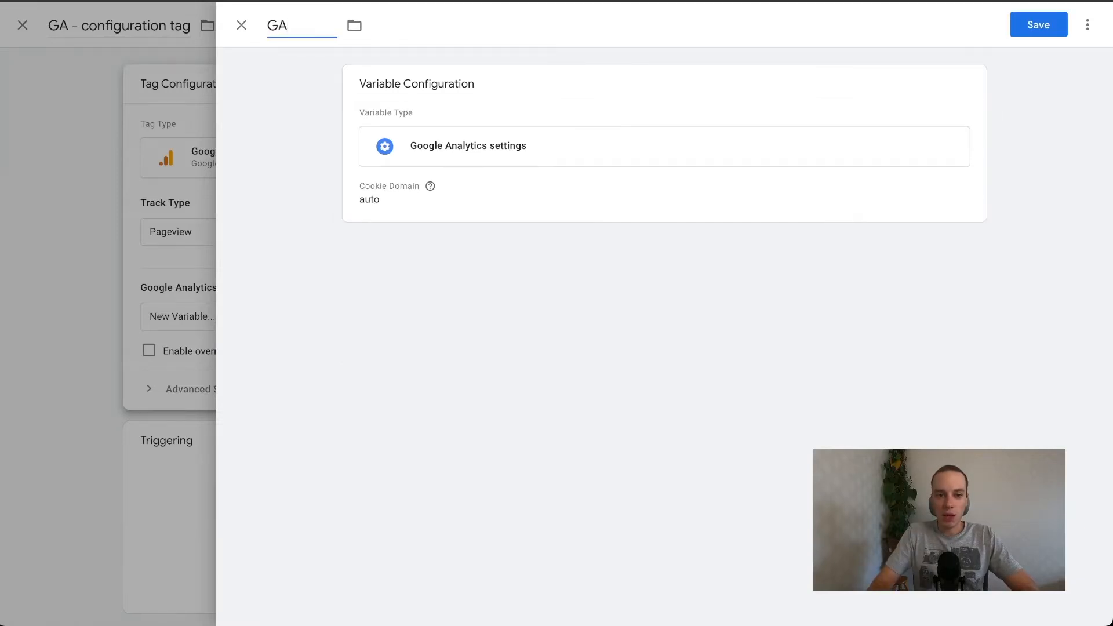
text( setting)
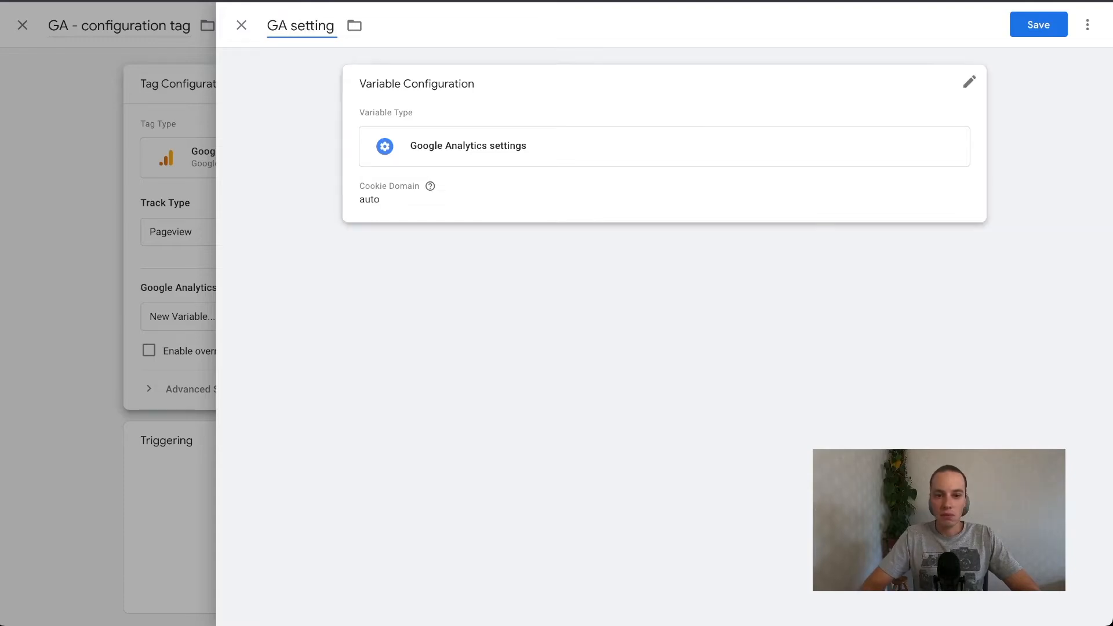
click(493, 159)
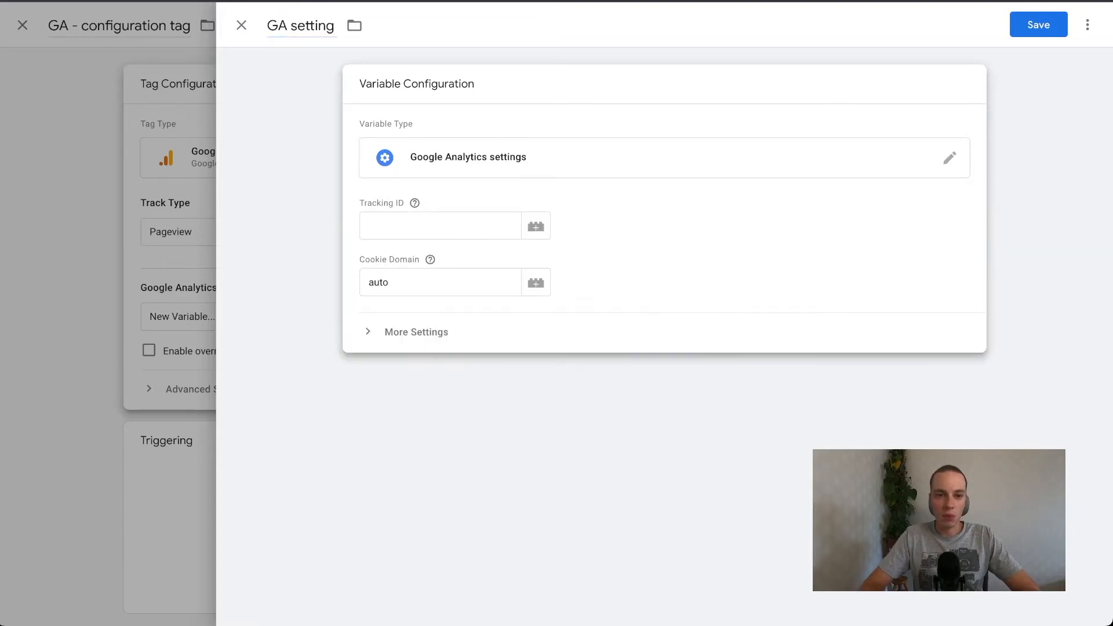
Rename the settings variable to "GA tracking ID".
double_click(313, 25)
text(tar)
key(BackSpace)
key(BackSpace)
text(racking ID)
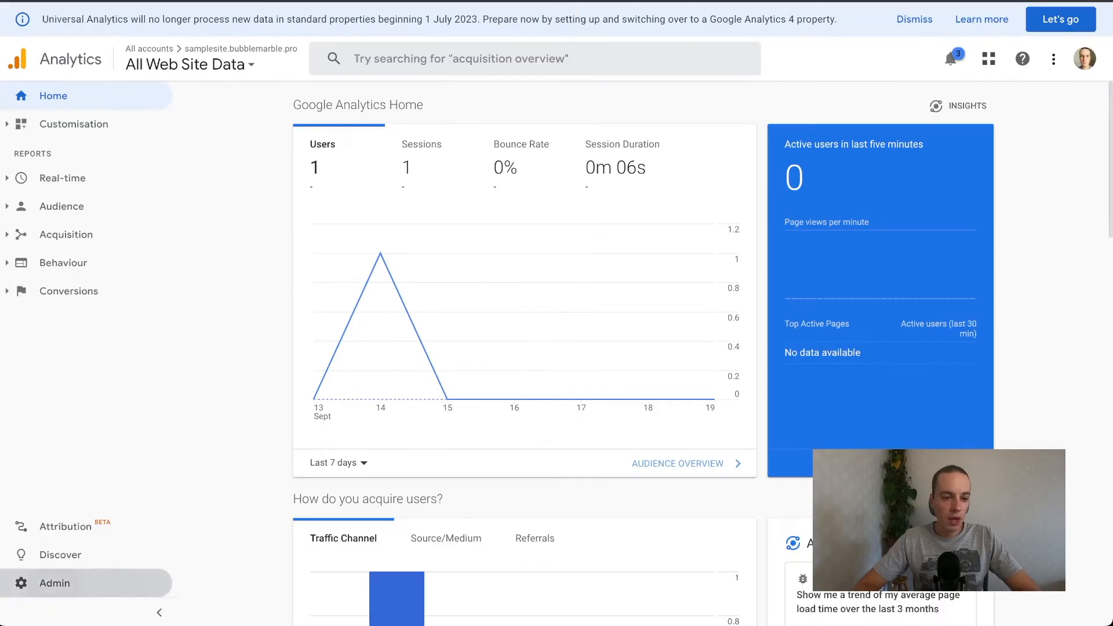
Switch to Google Analytics and copy the property's tracking ID from the Tracking Code page in the admin settings.
click(46, 583)
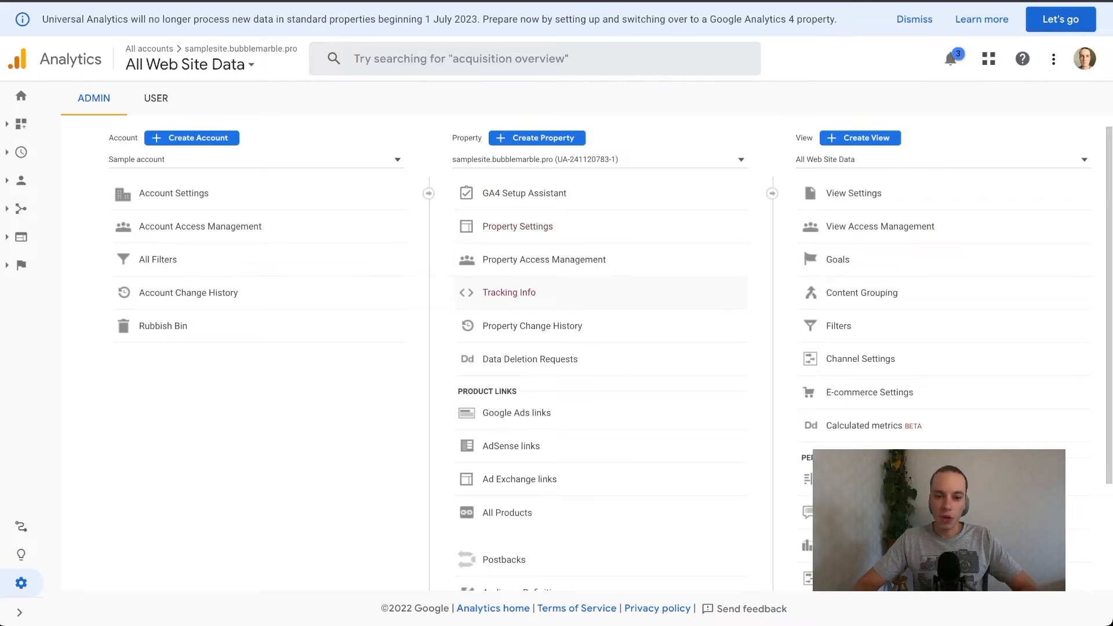
click(509, 292)
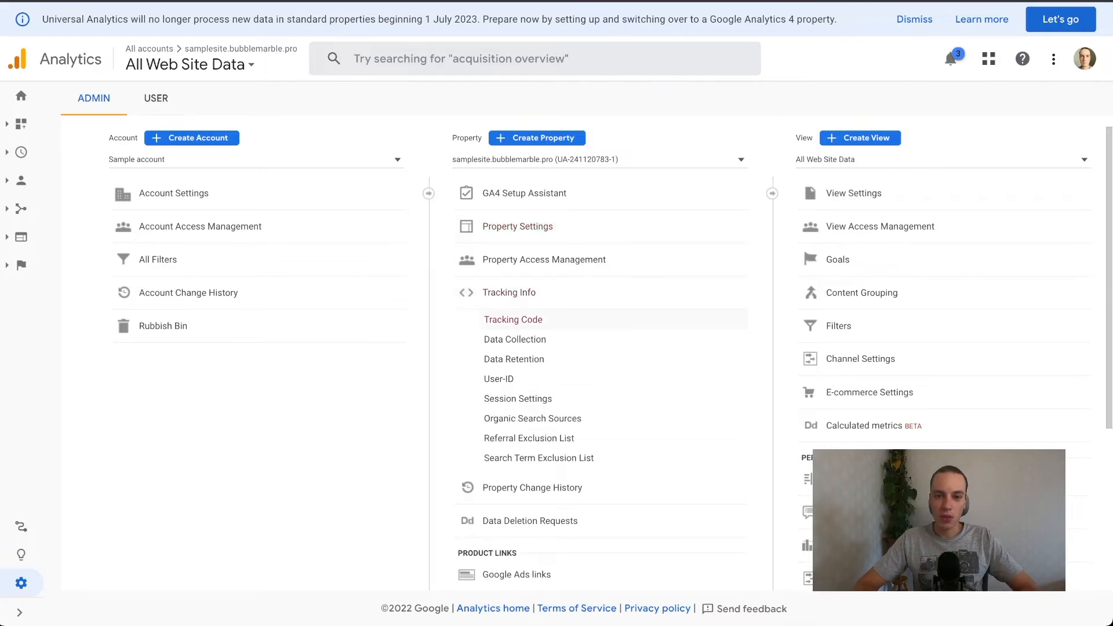
click(515, 339)
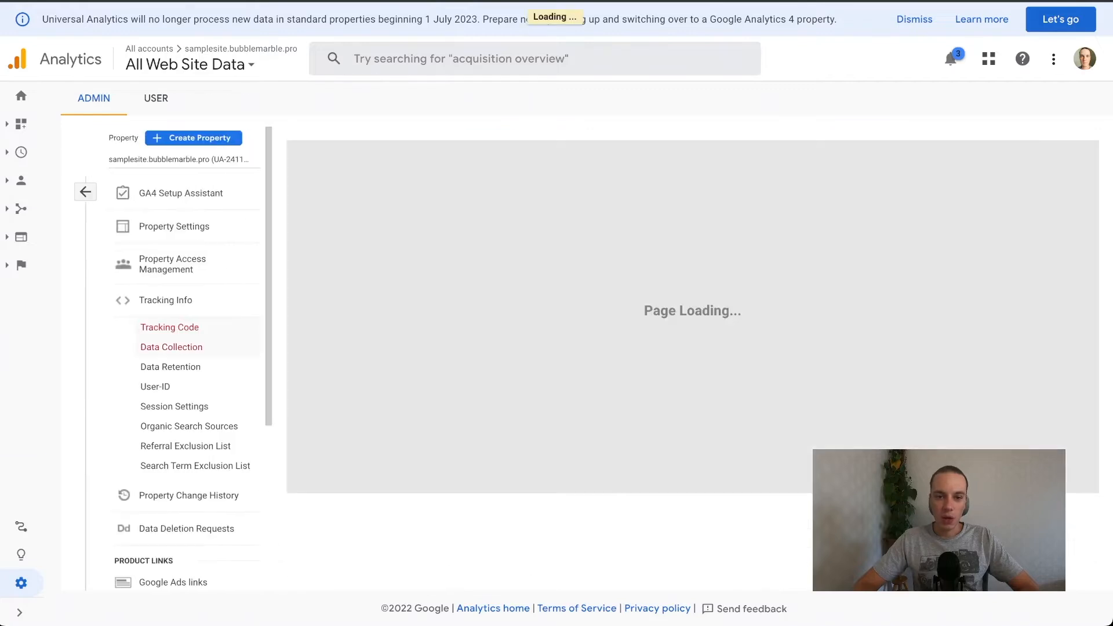
scroll(313, 253, down, 1)
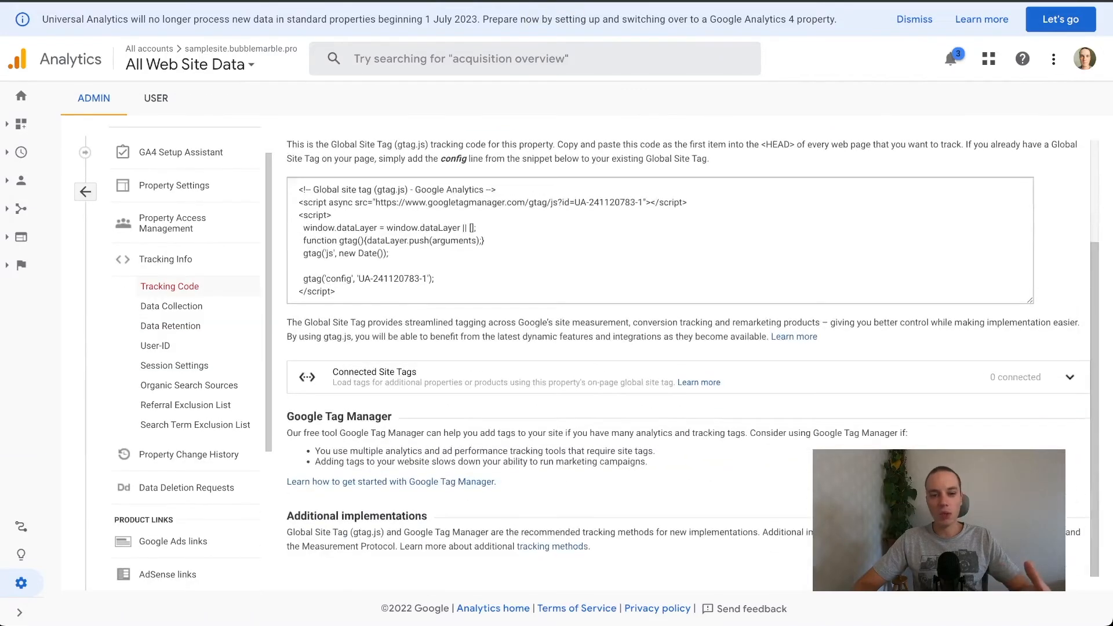
scroll(313, 253, up, 2)
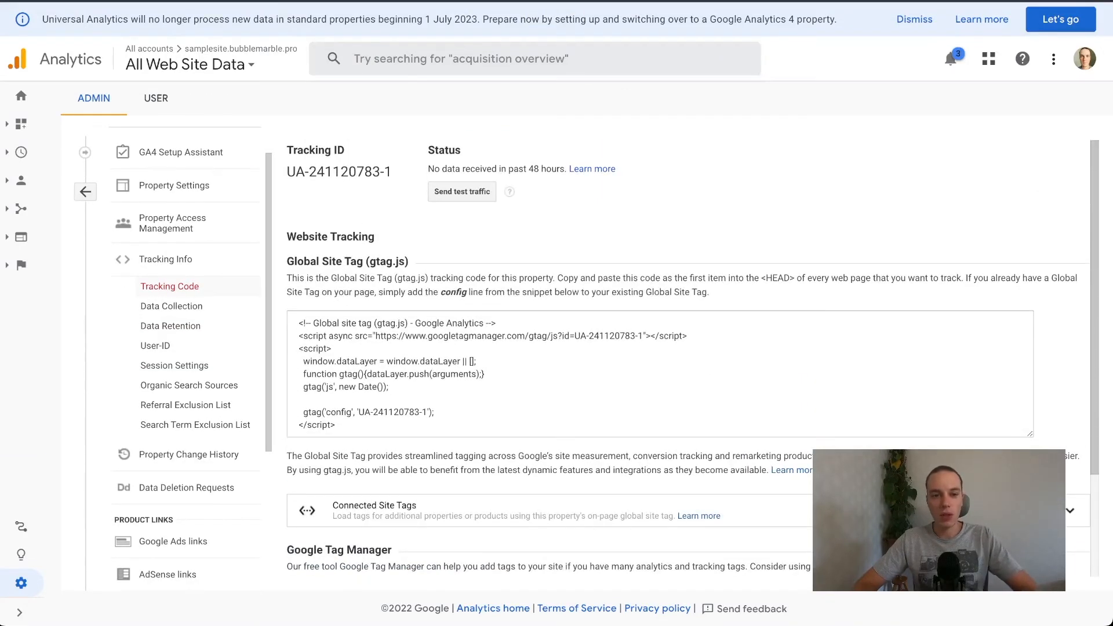
triple_click(339, 172)
key(super+c)
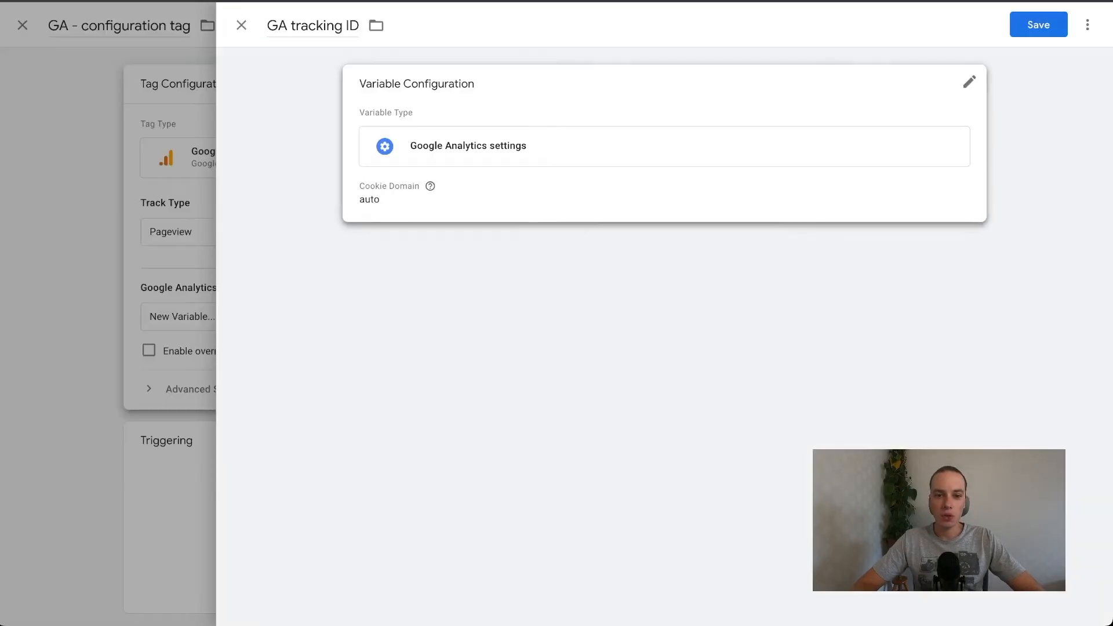
Back in Tag Manager, paste the copied tracking ID into the GA tracking ID variable and save the variable.
click(439, 225)
key(super+v)
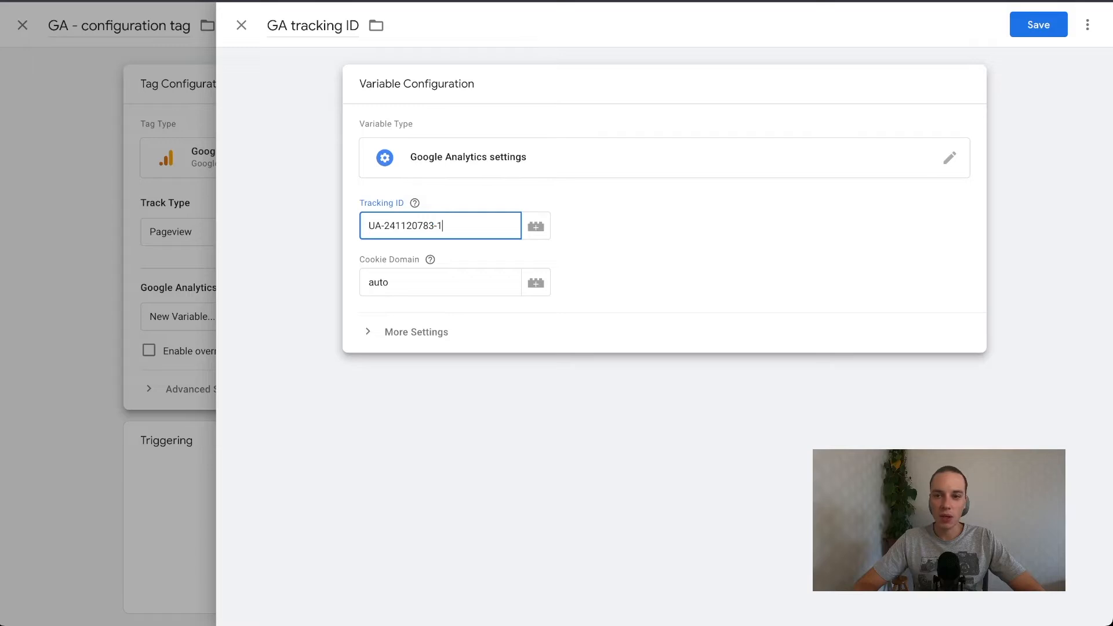
click(1038, 25)
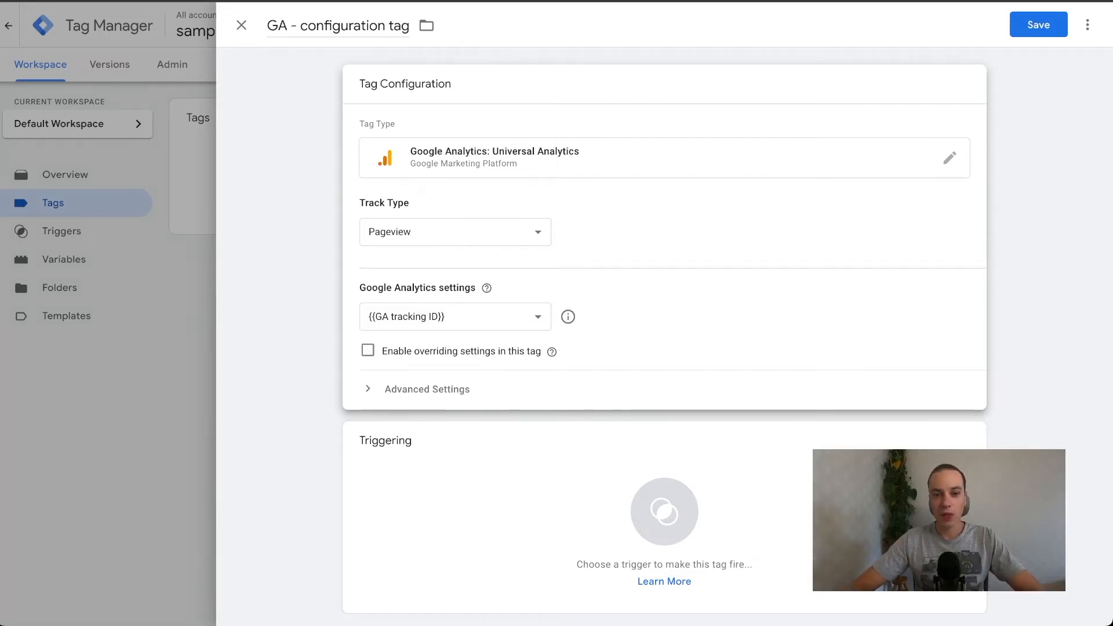
Add the All Pages page view trigger to the GA - configuration tag and save the tag.
click(665, 512)
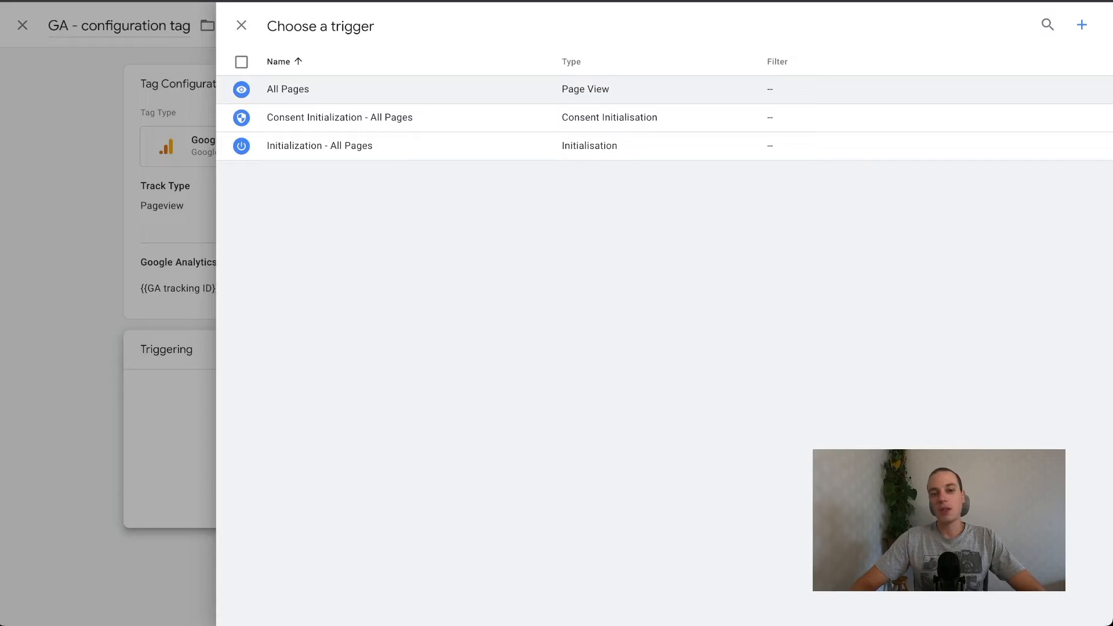
click(348, 89)
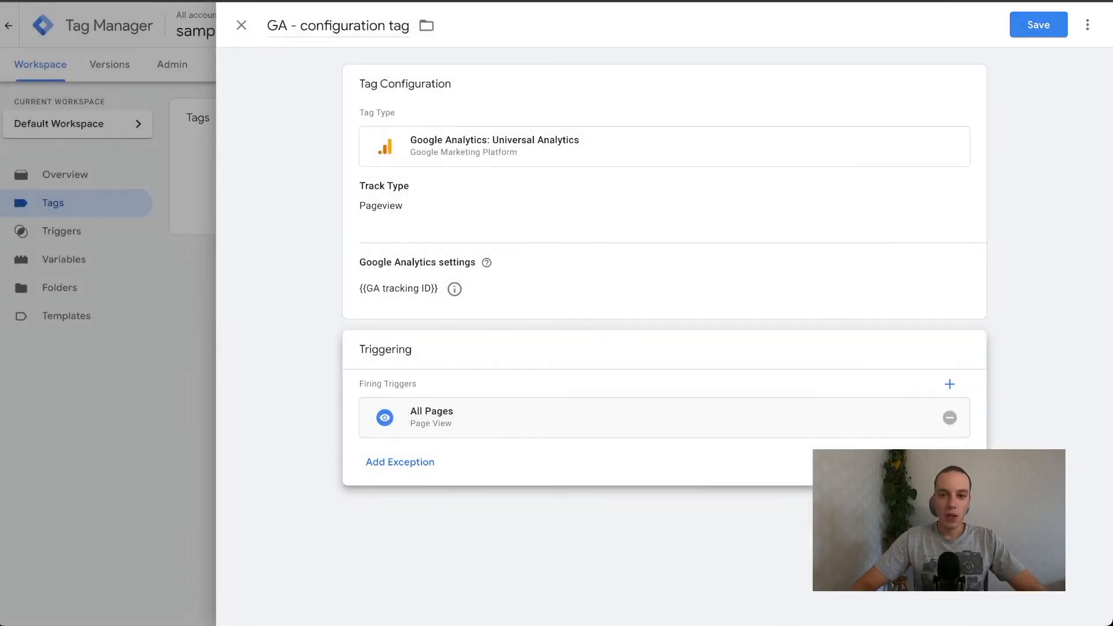
click(1038, 25)
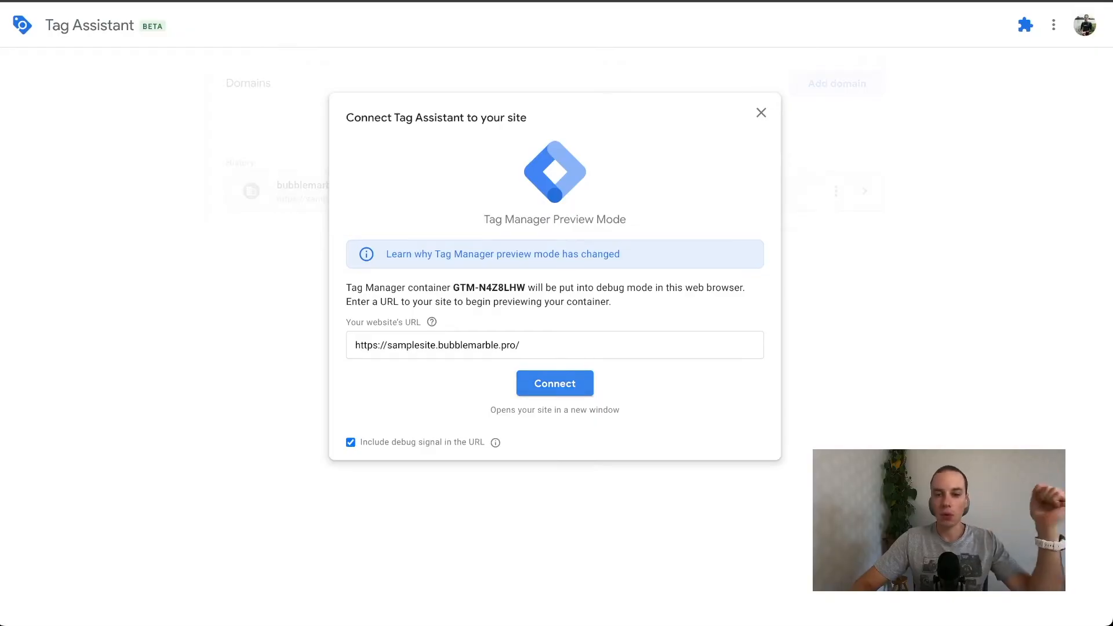
click(555, 384)
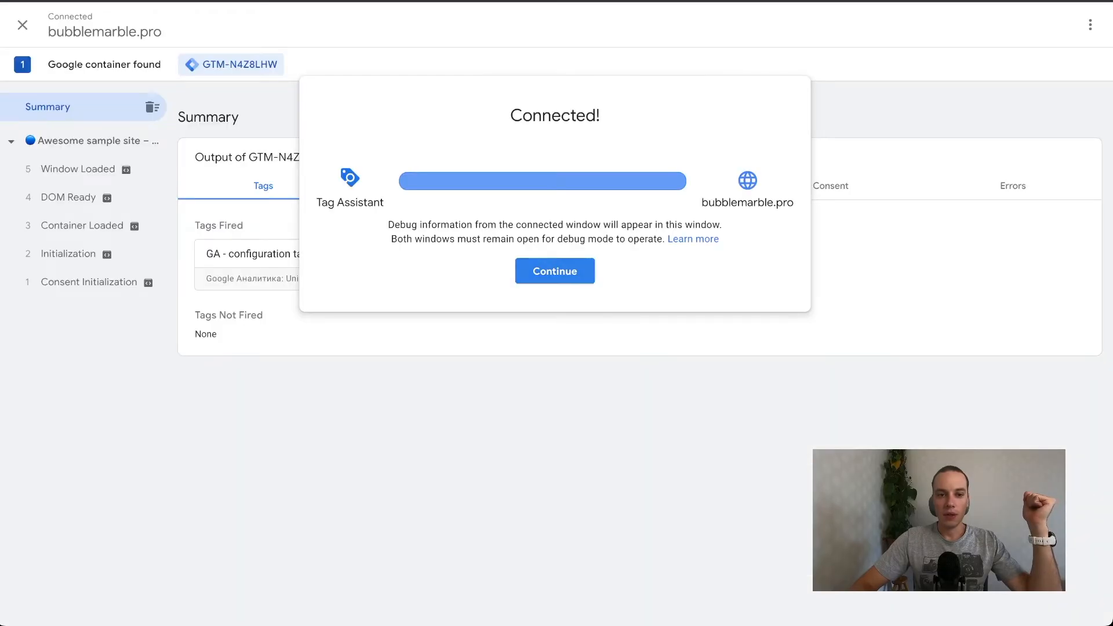
click(555, 272)
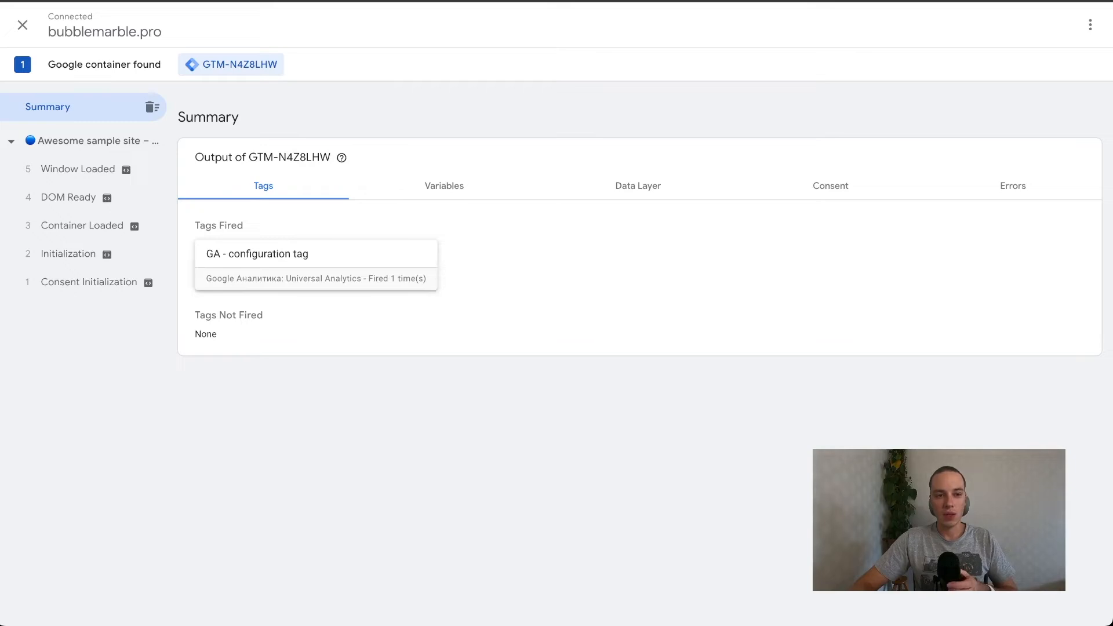
click(316, 255)
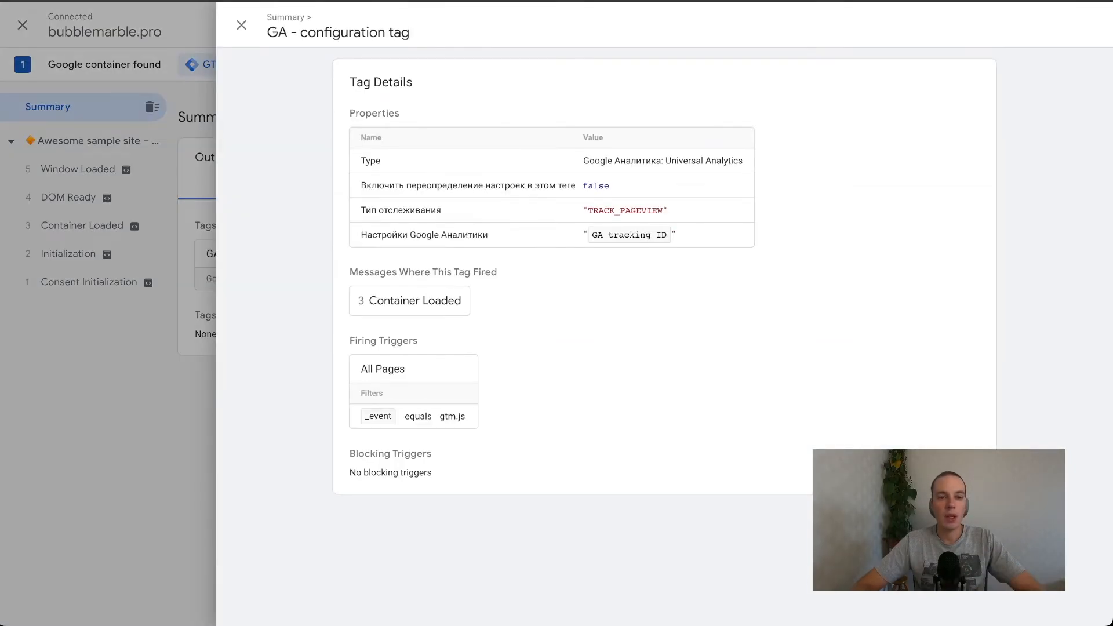
Check the Google Analytics real-time overview against the tag details in Tag Assistant and the tag list in Tag Manager.
key(ctrl+Tab)
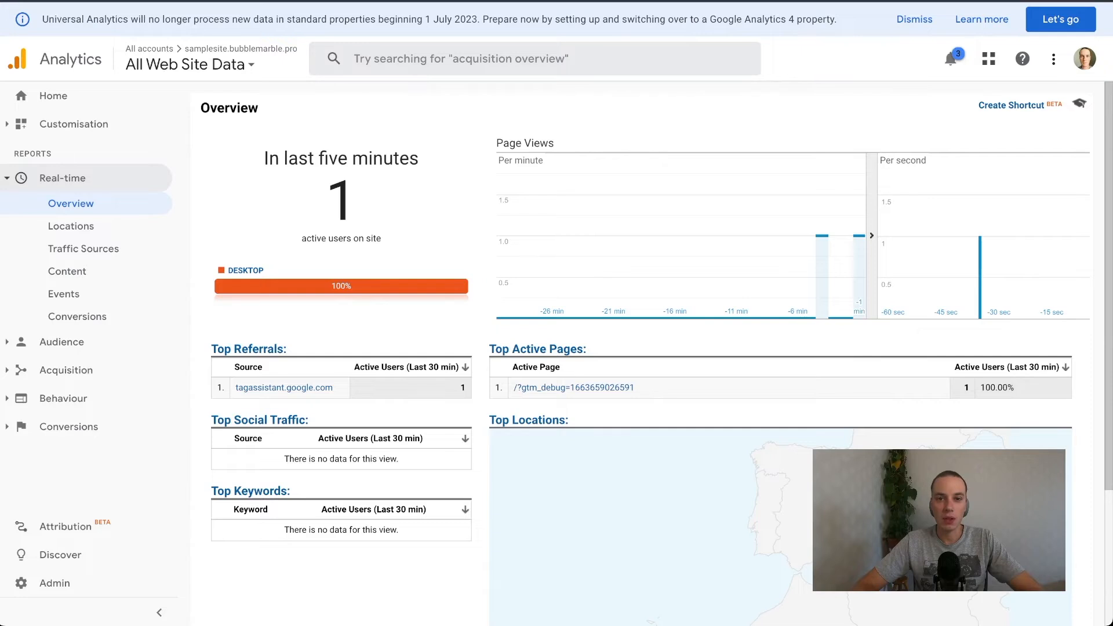
key(ctrl+Tab)
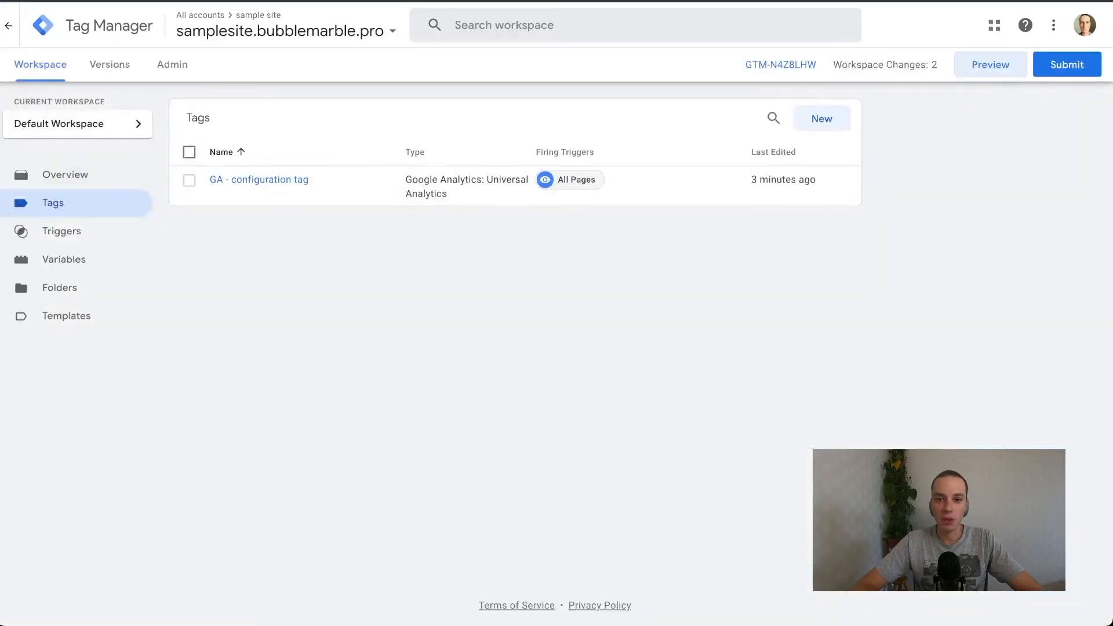
key(ctrl+Tab)
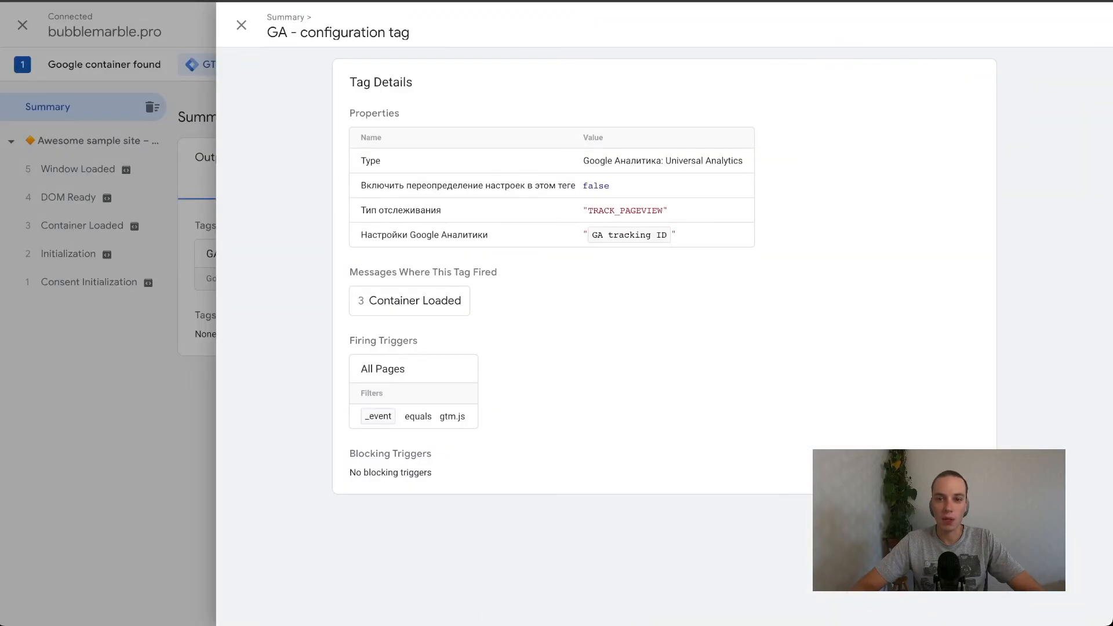
key(ctrl+Tab)
key(ctrl+Tab)
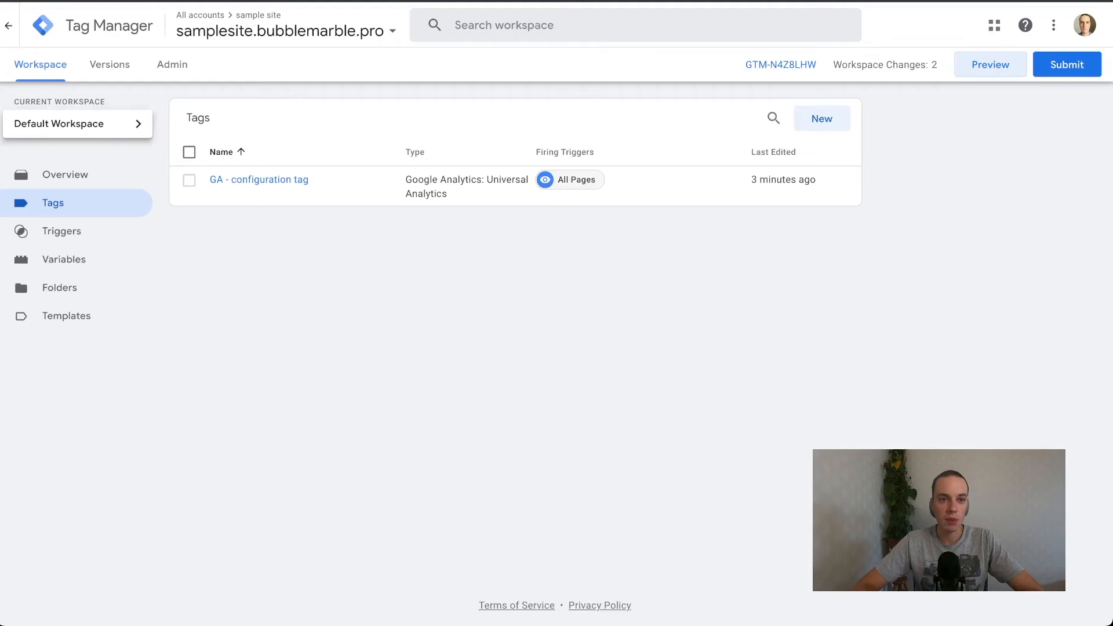
key(ctrl+Tab)
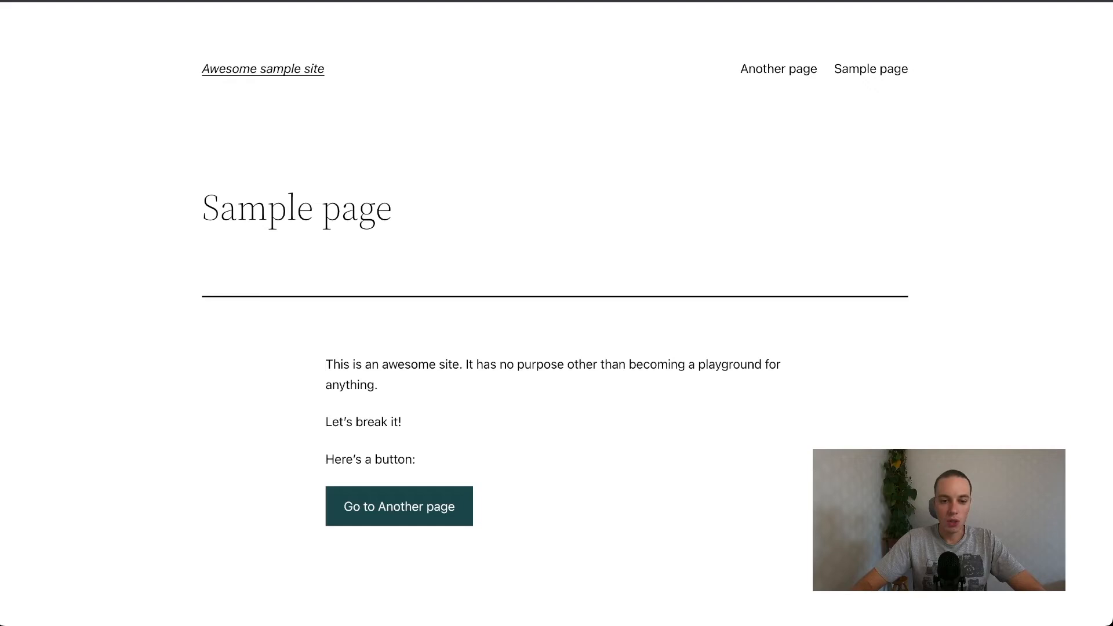
Inspect the Go to Another page button on the sample page to view its HTML class and link.
right_click(399, 506)
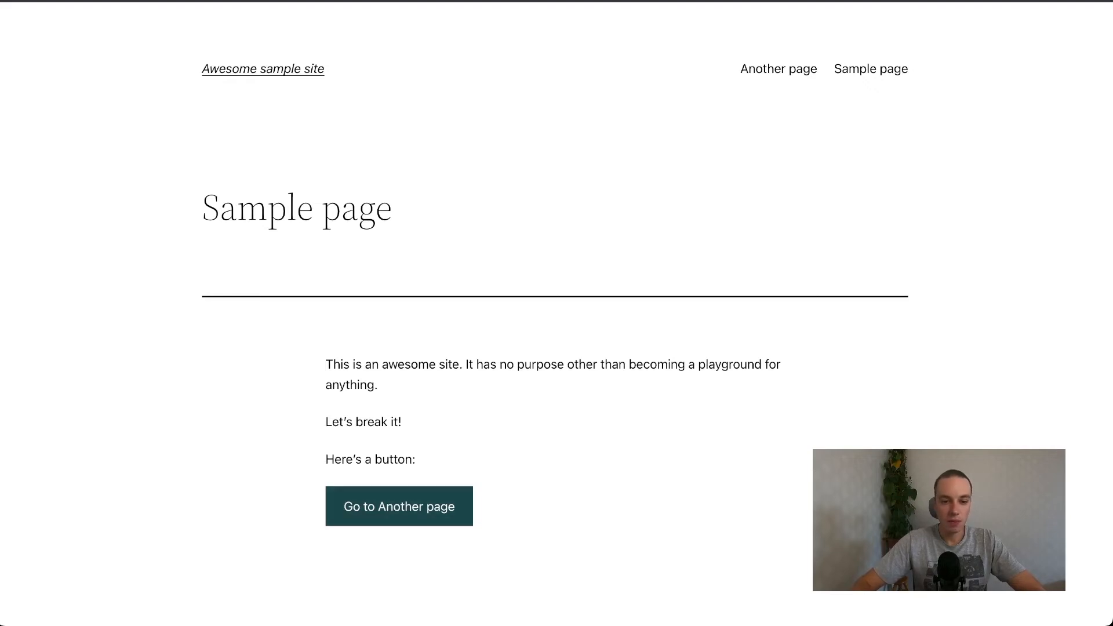
click(436, 603)
scroll(464, 232, down, 3)
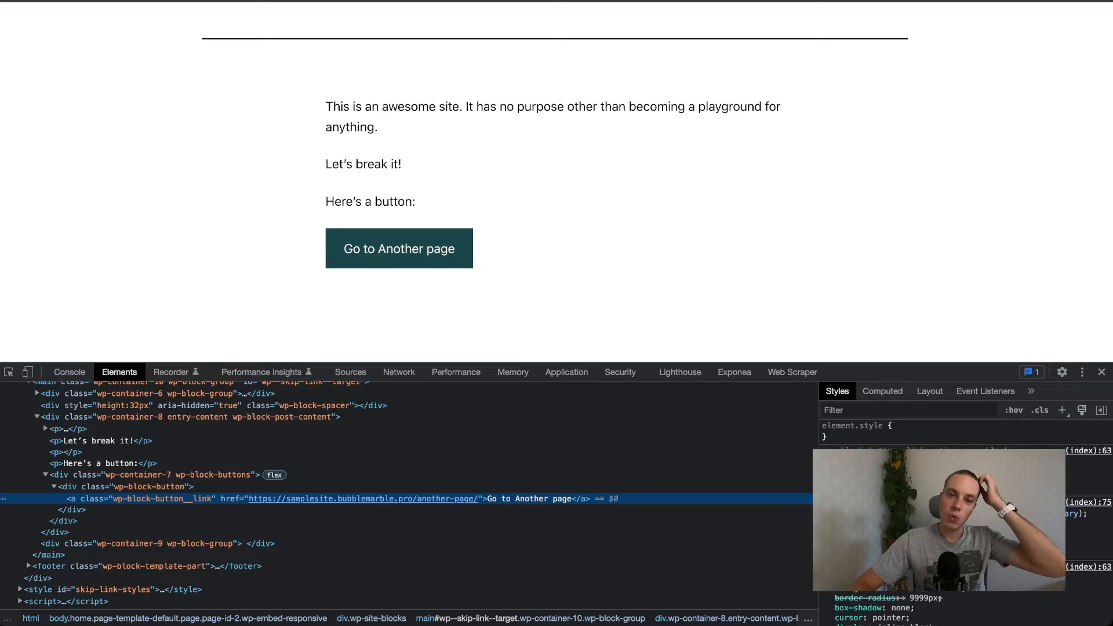
key(ctrl+Tab)
click(62, 231)
click(822, 118)
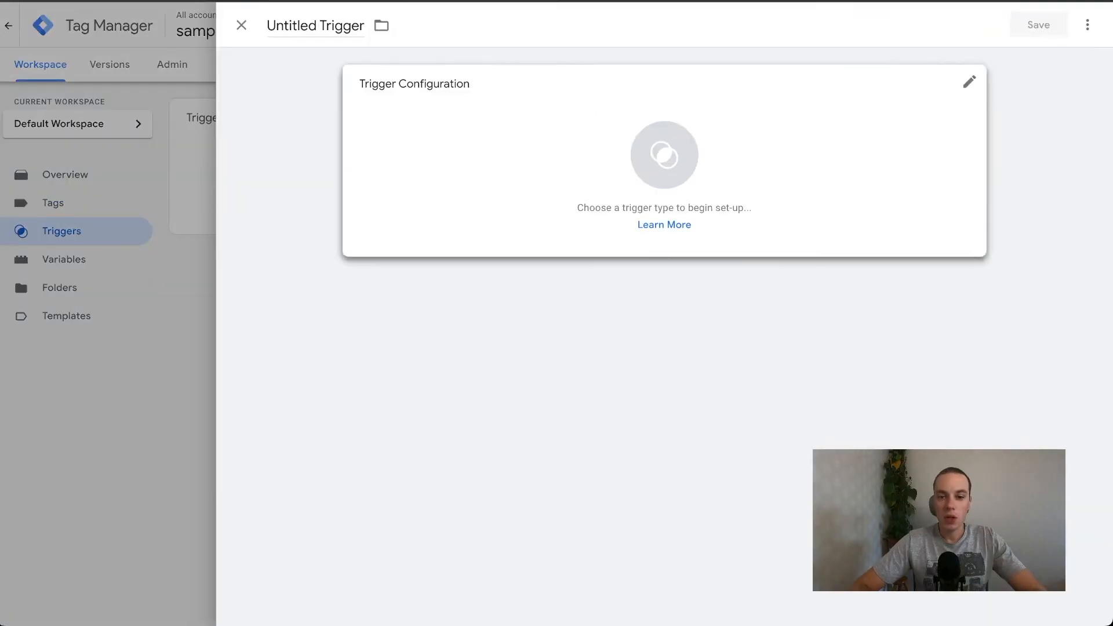
click(684, 186)
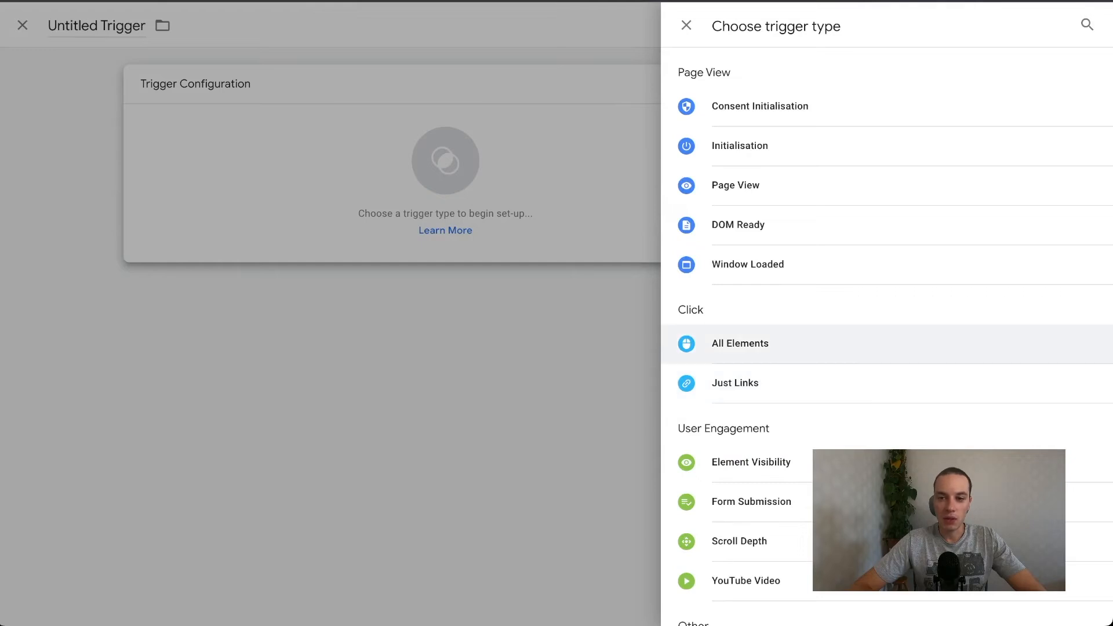
click(580, 302)
click(241, 25)
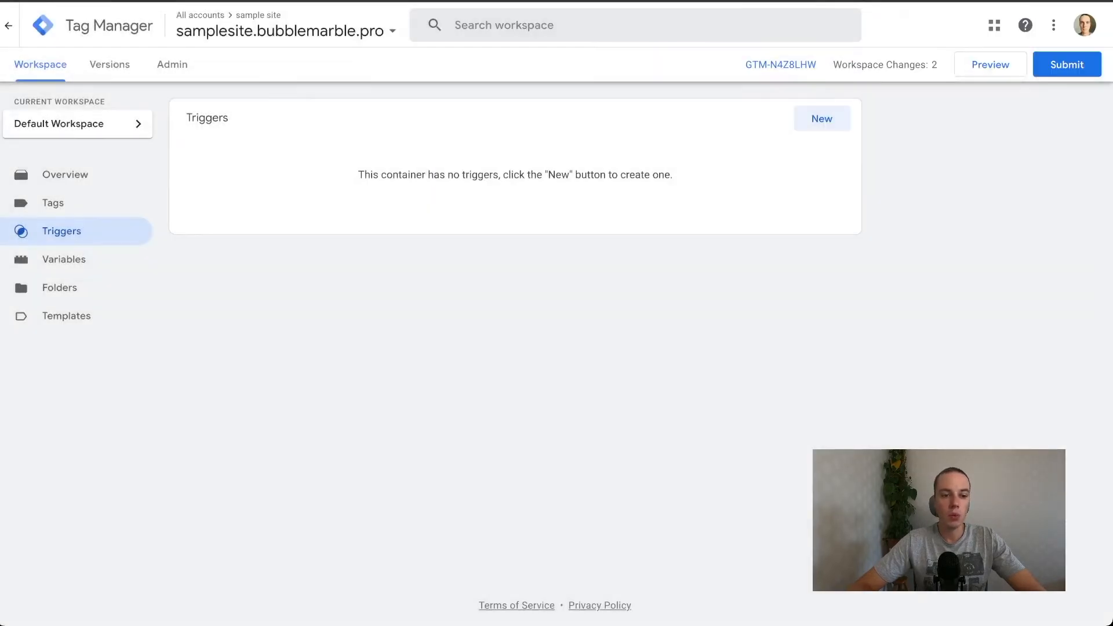
Enable the built-in variables Click Element, Click Classes, Click ID, Click Target, Click URL and Click Text, and close the configuration.
click(64, 260)
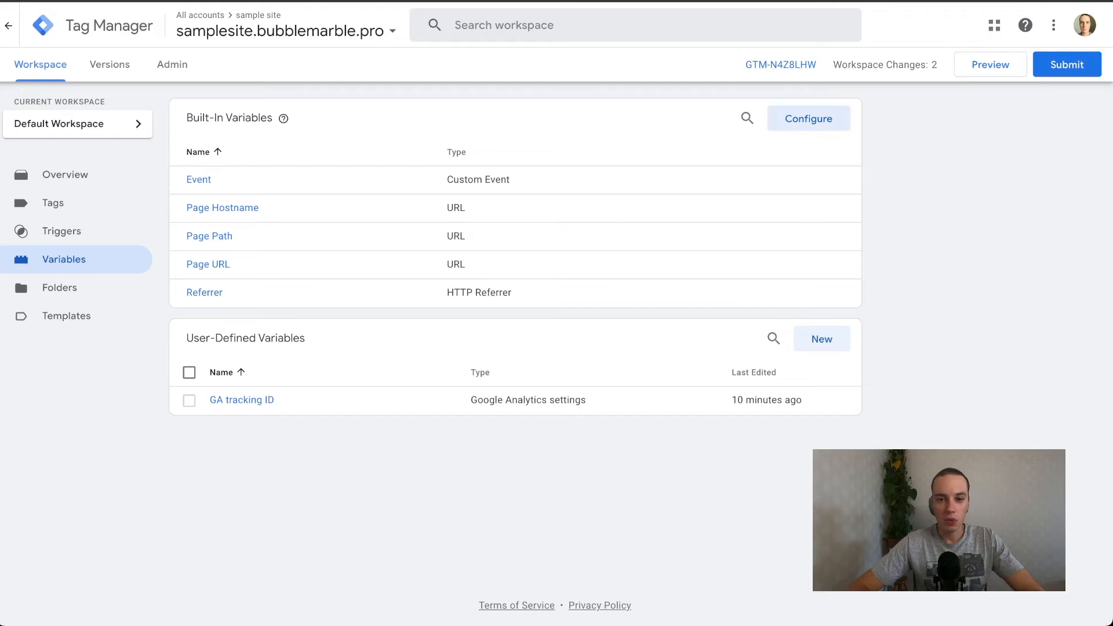
click(808, 118)
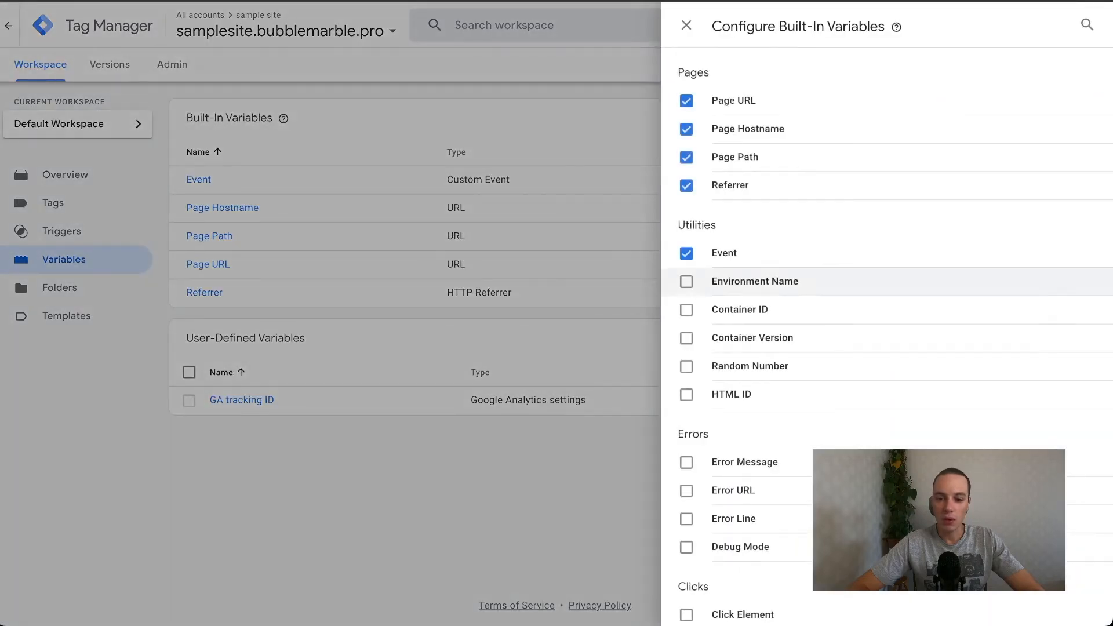
scroll(870, 290, down, 5)
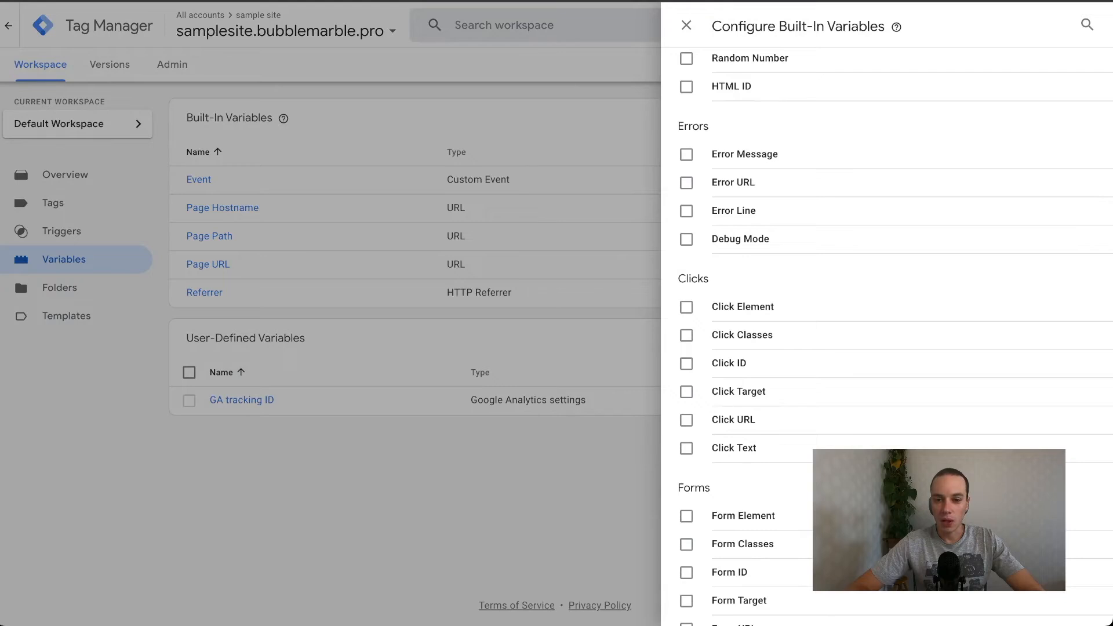
click(686, 306)
click(687, 335)
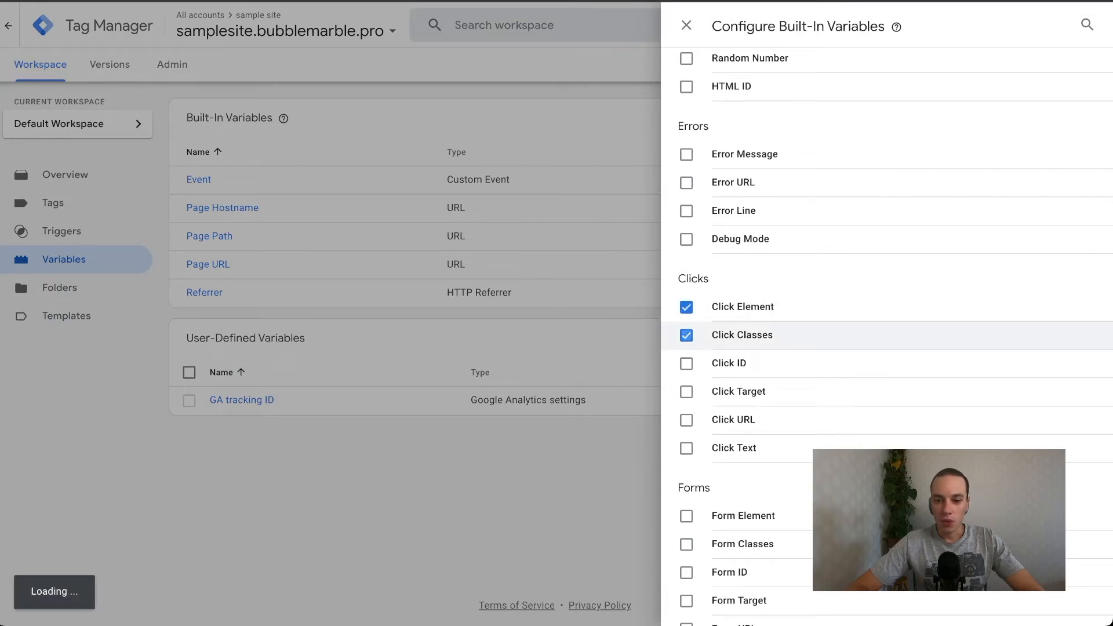
click(686, 364)
click(686, 392)
click(686, 419)
click(686, 448)
scroll(687, 378, down, 7)
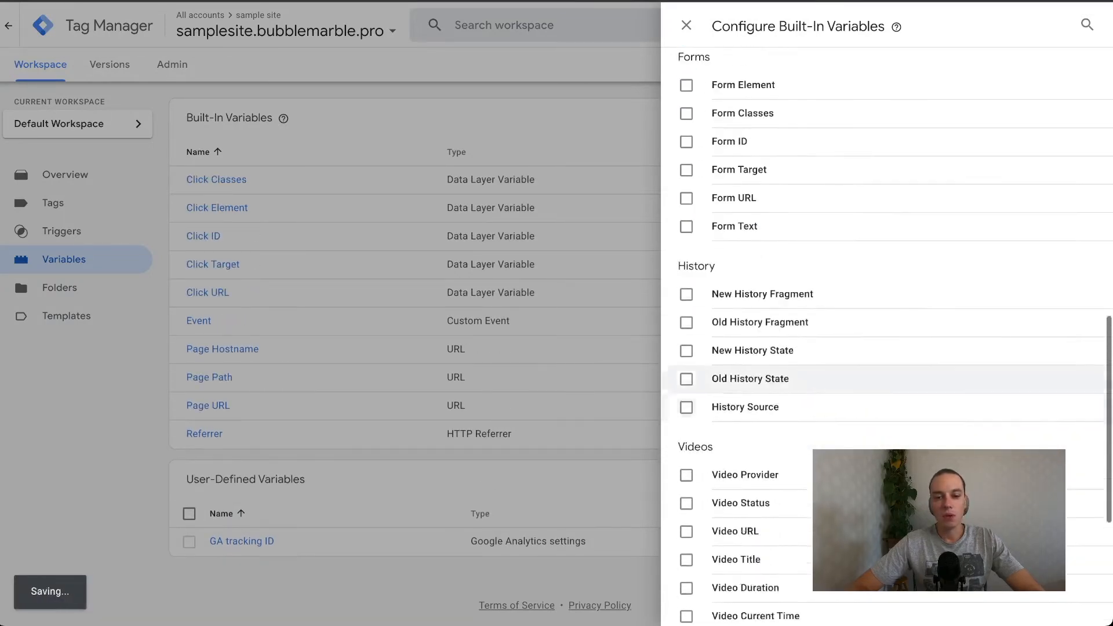
scroll(686, 406, down, 5)
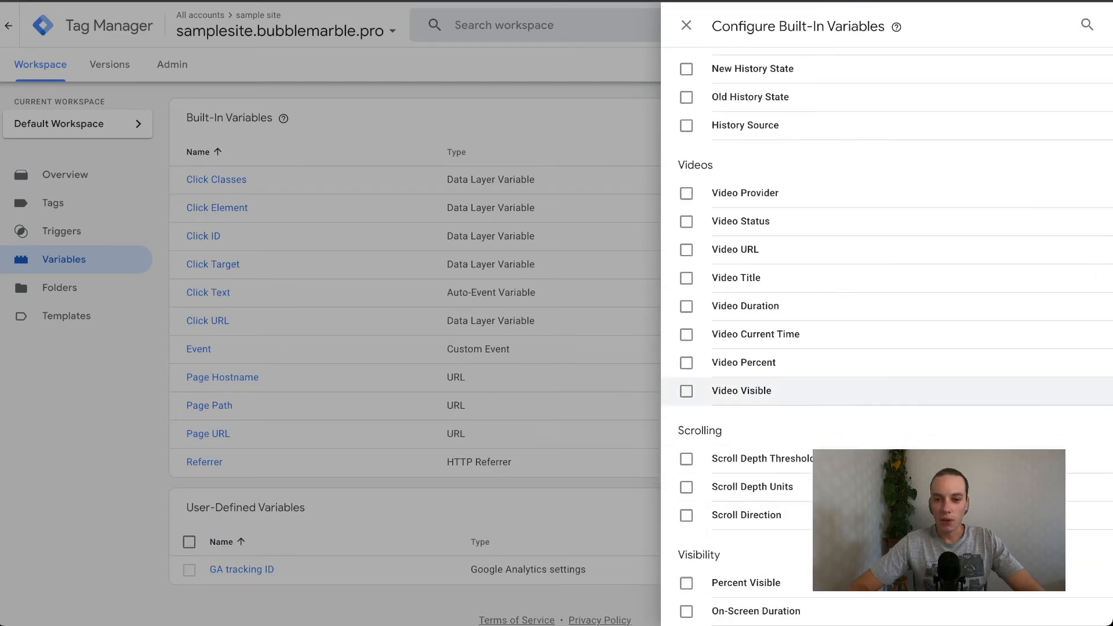
scroll(870, 347, up, 10)
scroll(869, 348, up, 6)
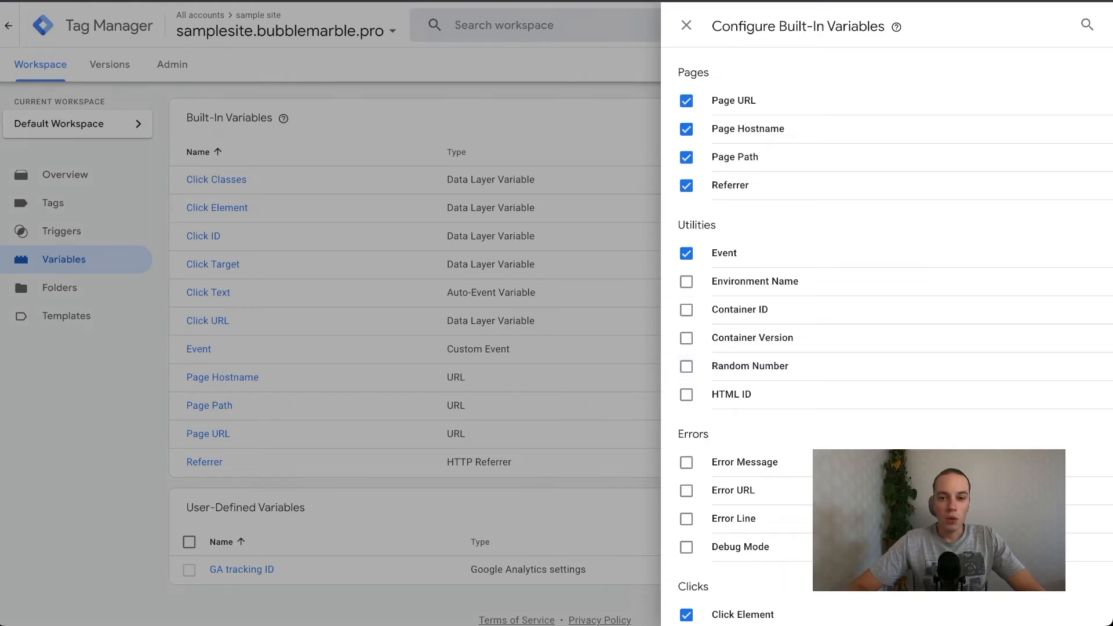
click(614, 359)
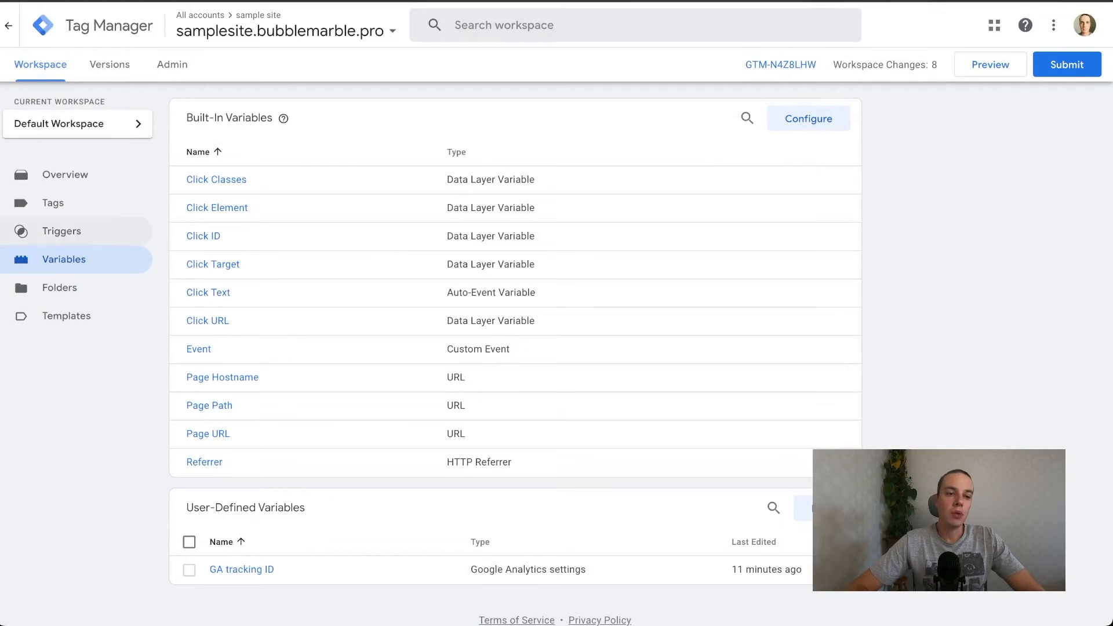
Create a new trigger named Button click to another page.
click(61, 231)
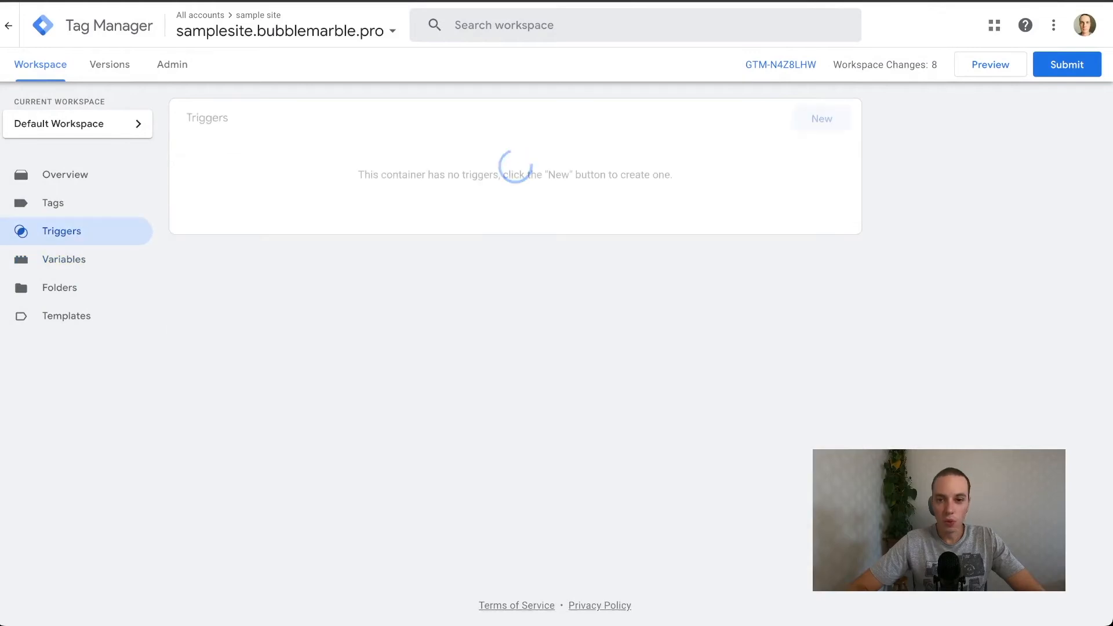
click(821, 119)
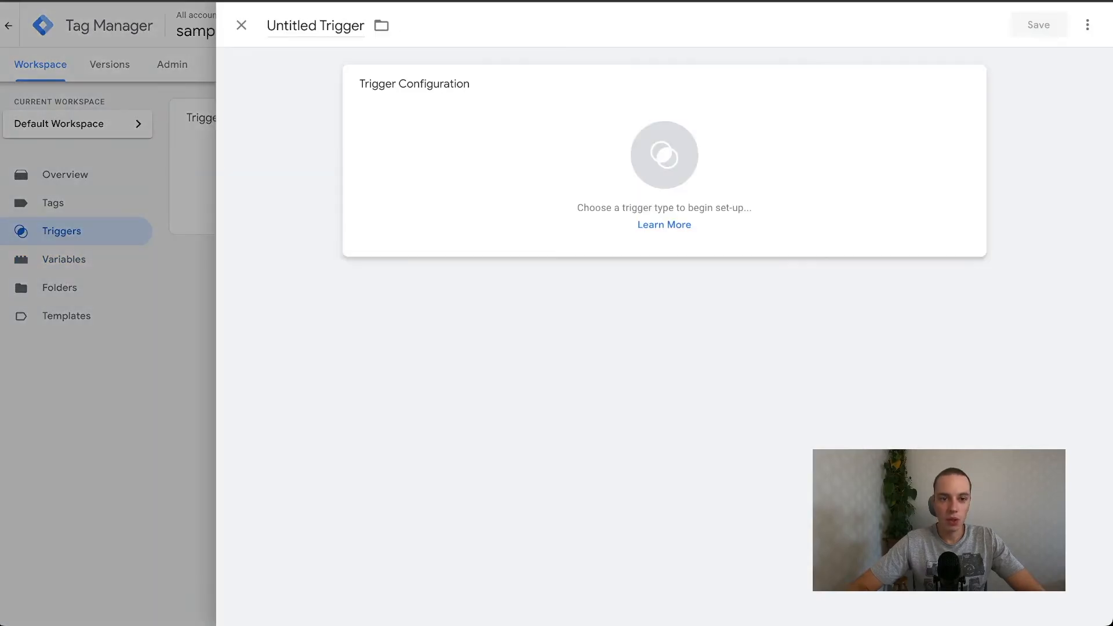
click(315, 25)
text(B)
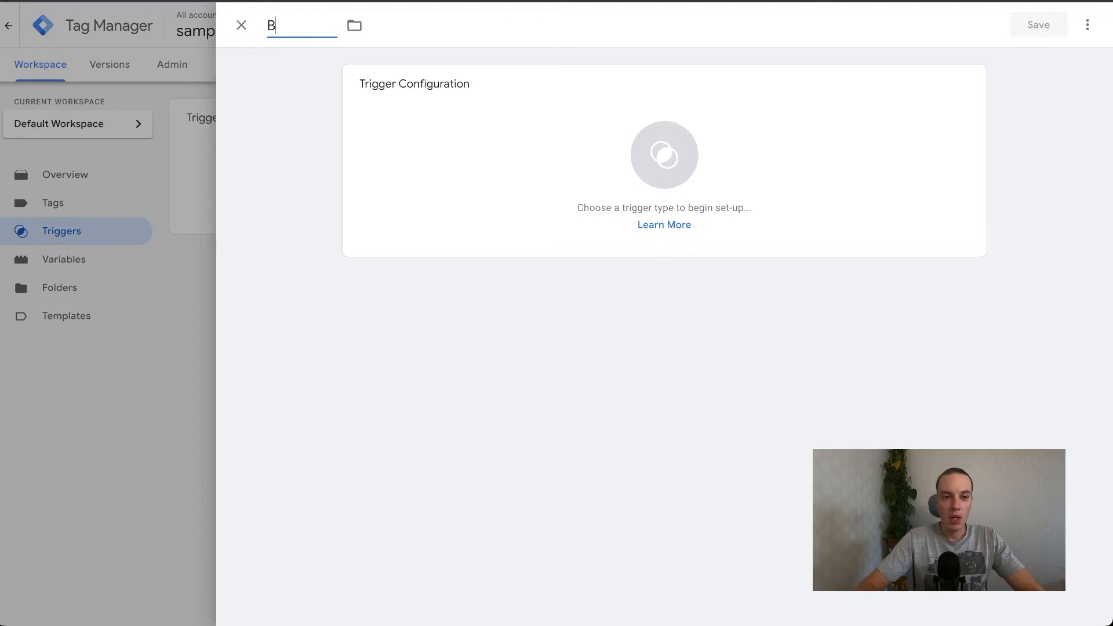
text(utton)
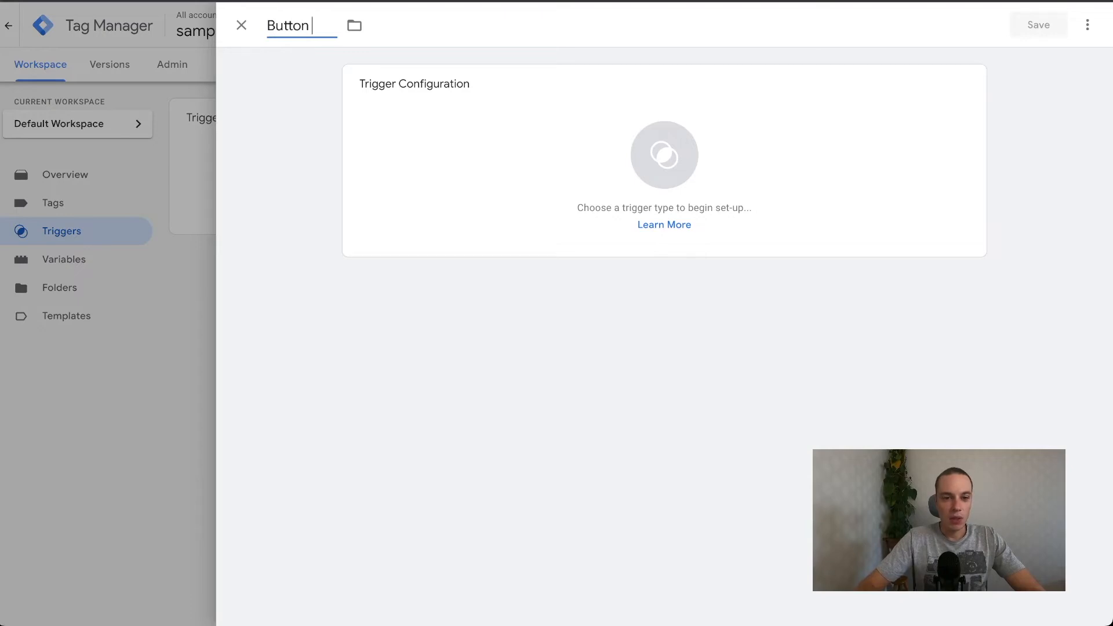
text( click to another page)
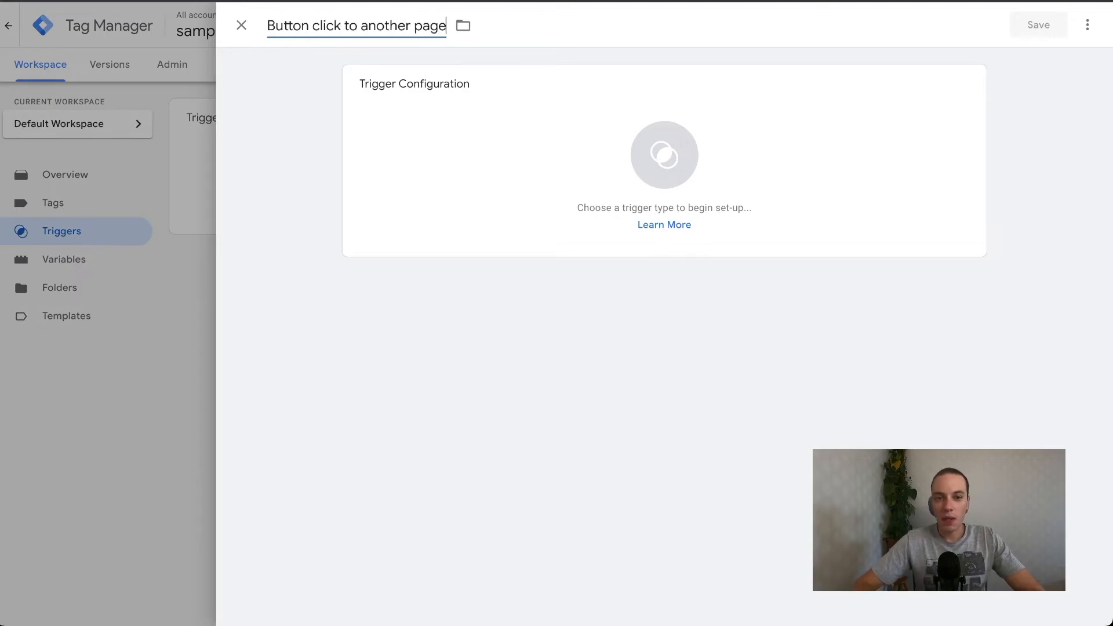
Set the trigger type to Click - Just Links and have it fire on Some Link Clicks.
click(666, 168)
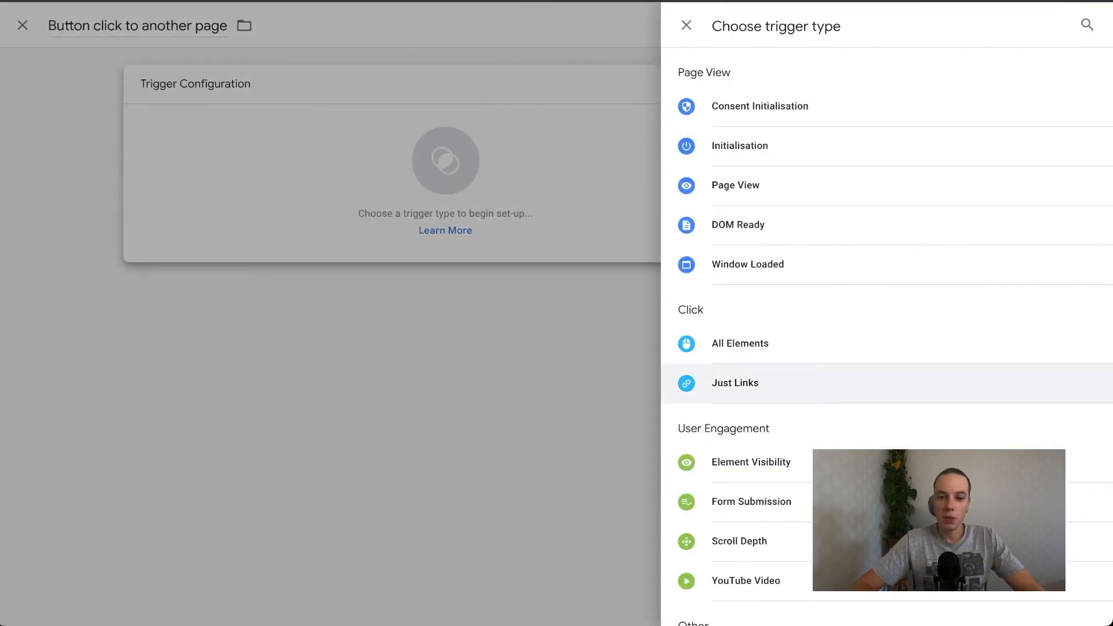
click(735, 383)
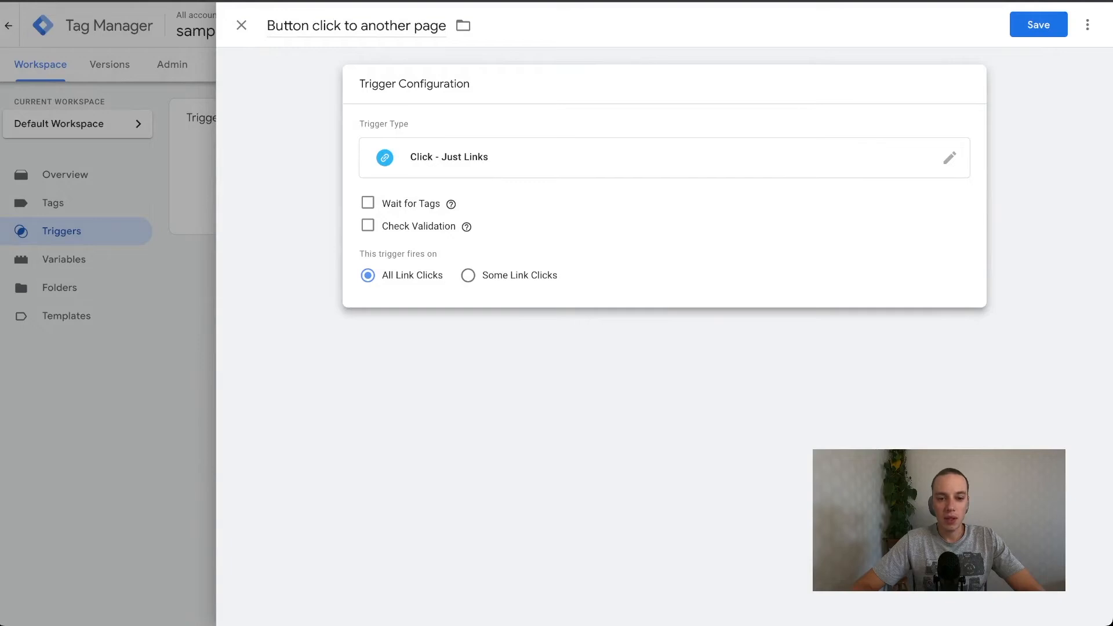
click(468, 275)
Set the firing condition to Click Classes contains wp-block-button__link, copying the class from the inspected button on the site.
click(450, 333)
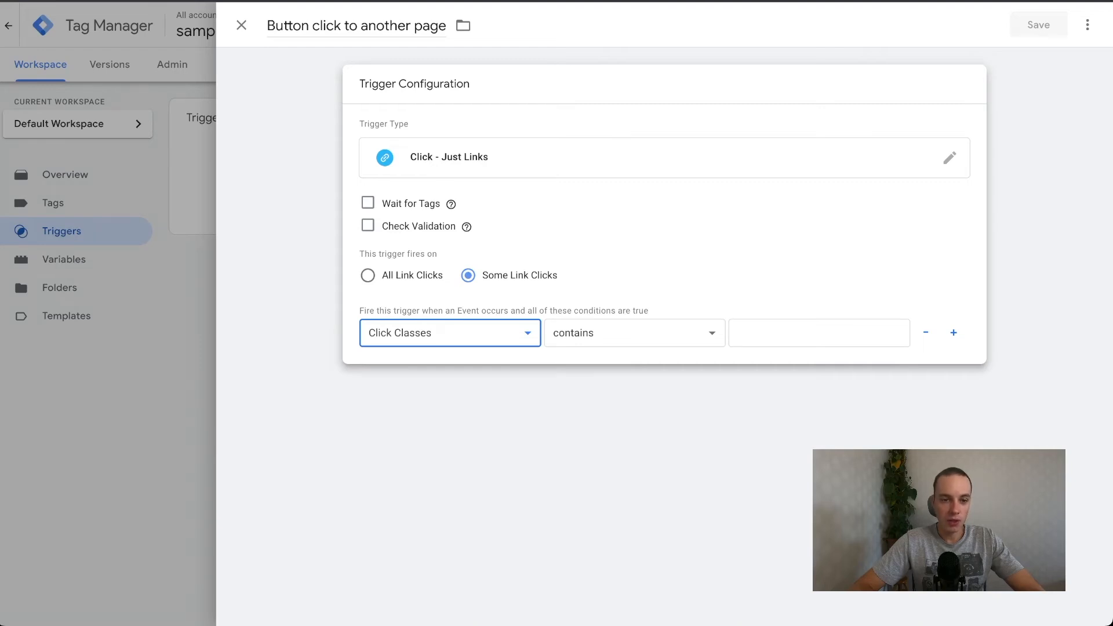
key(ctrl+Tab)
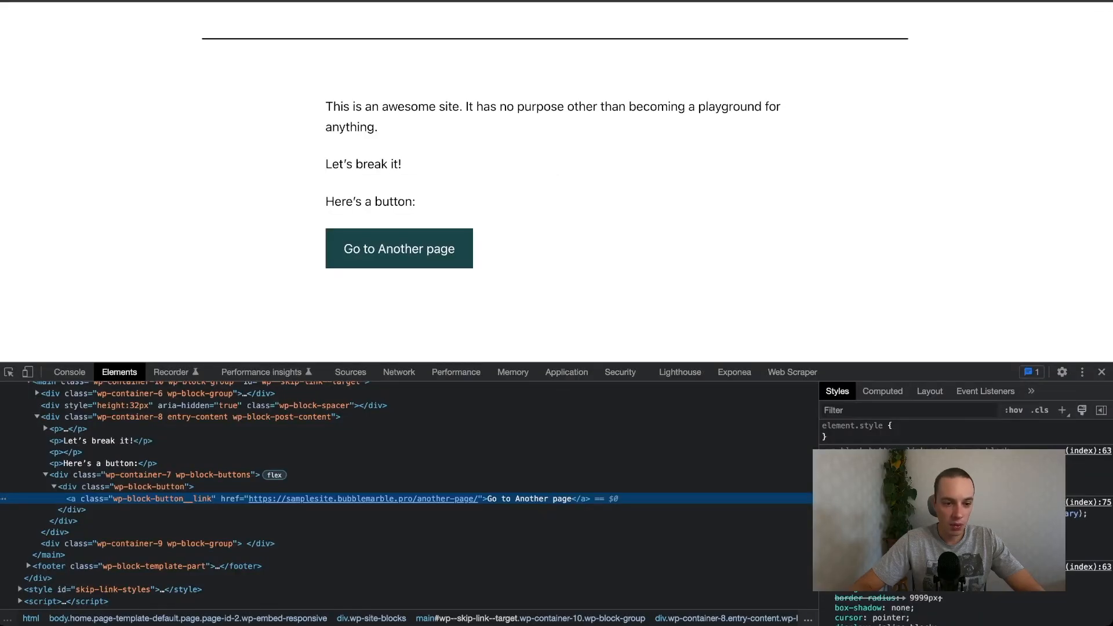
double_click(174, 499)
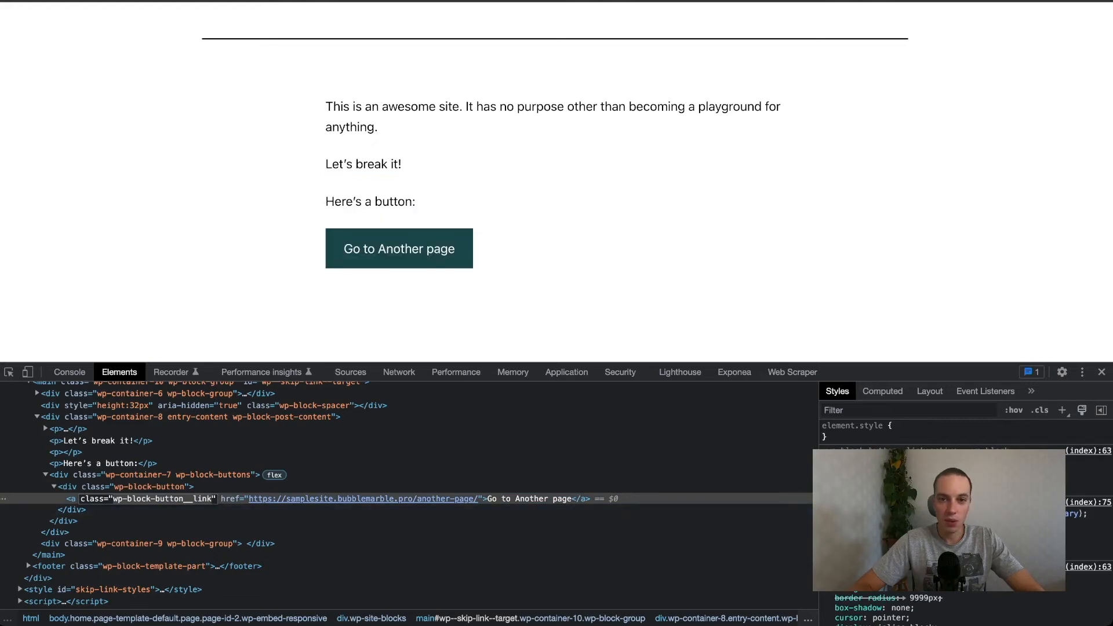
key(ctrl+Tab)
click(818, 332)
text(wp-block-button__link)
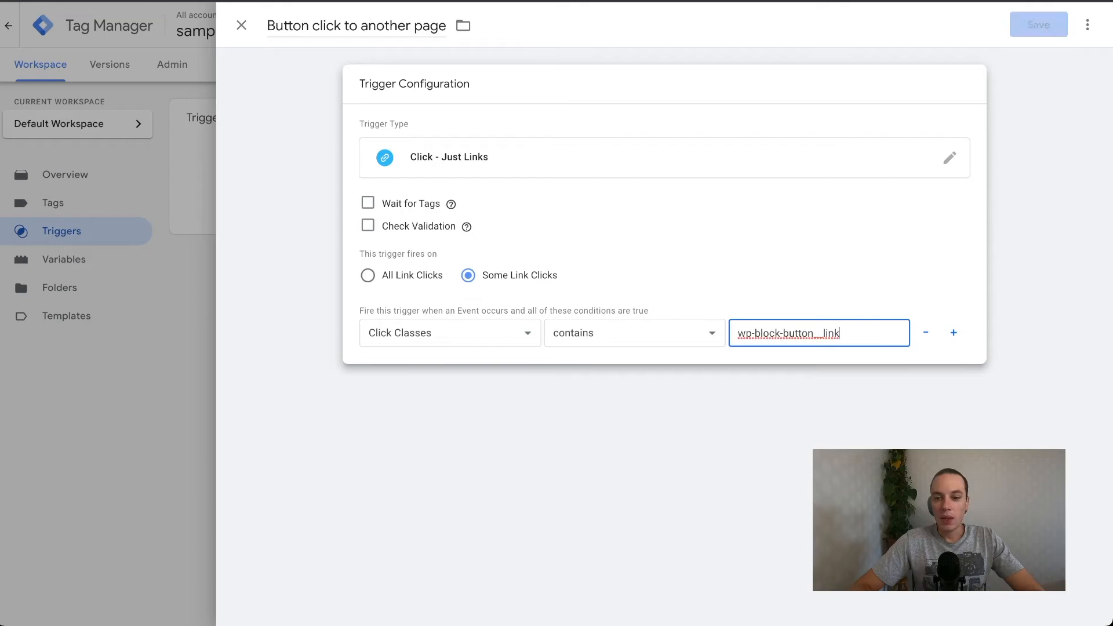
Add a second firing condition based on Click URL with the contains operator.
click(953, 333)
click(450, 367)
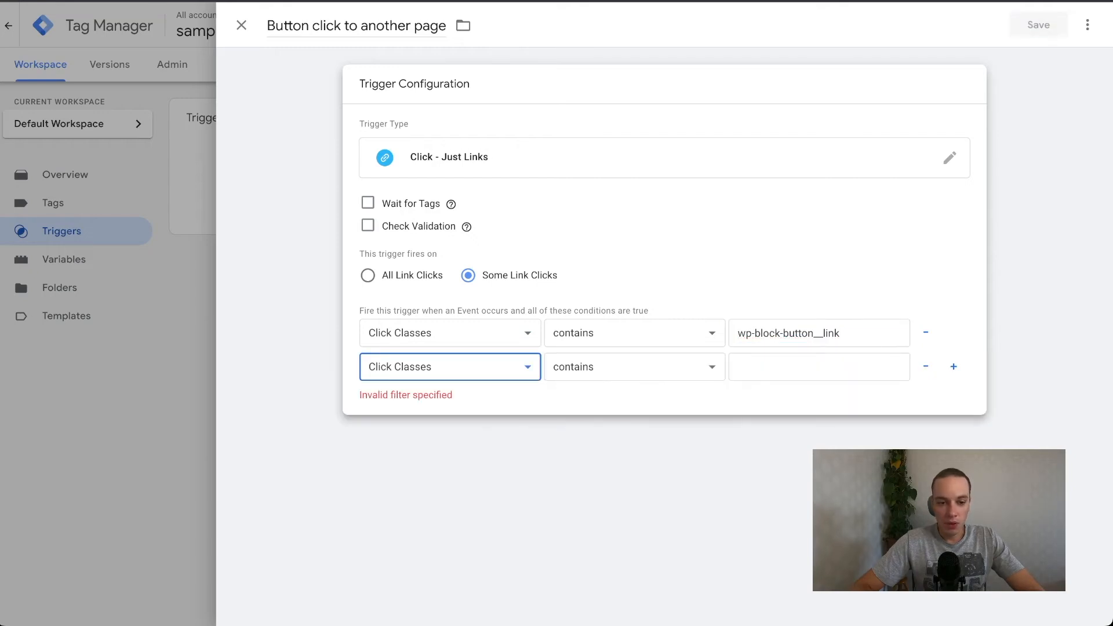
click(406, 446)
click(634, 367)
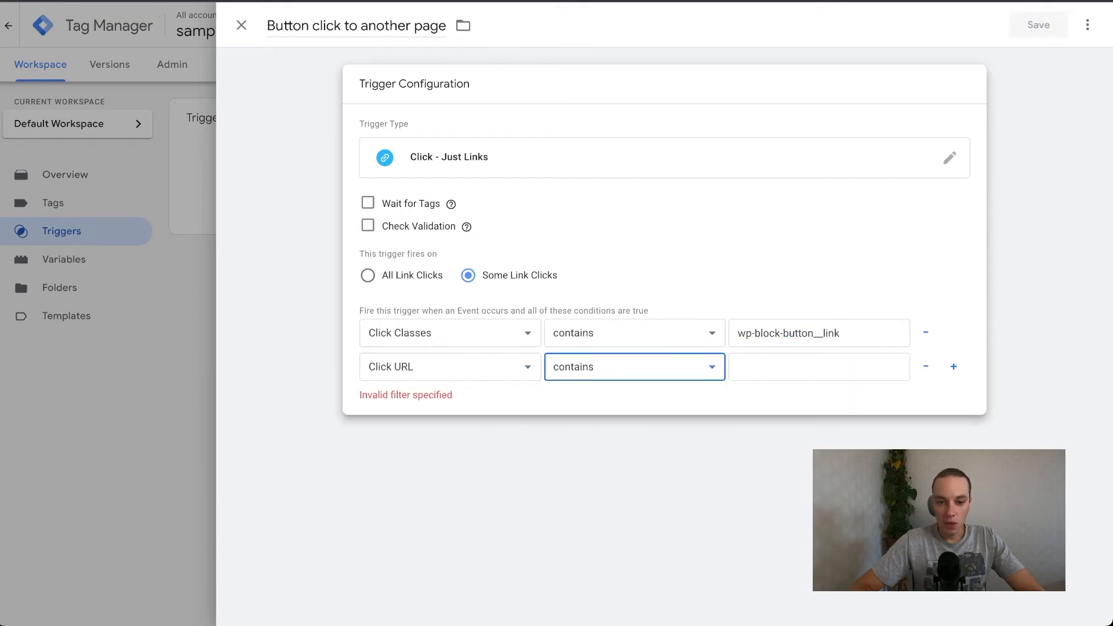
click(450, 367)
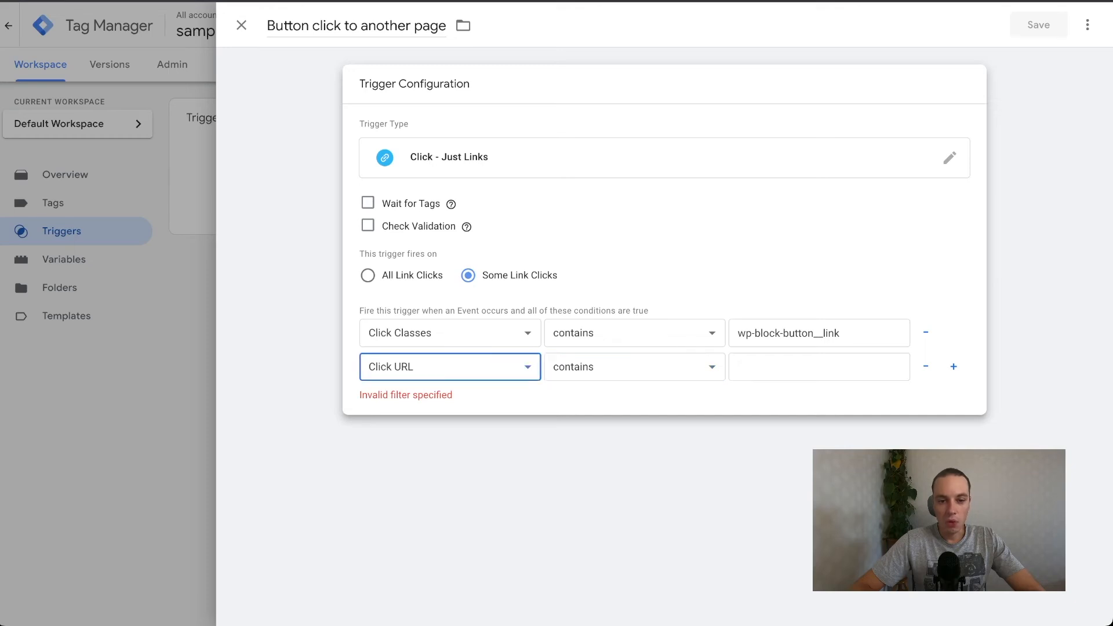
click(634, 367)
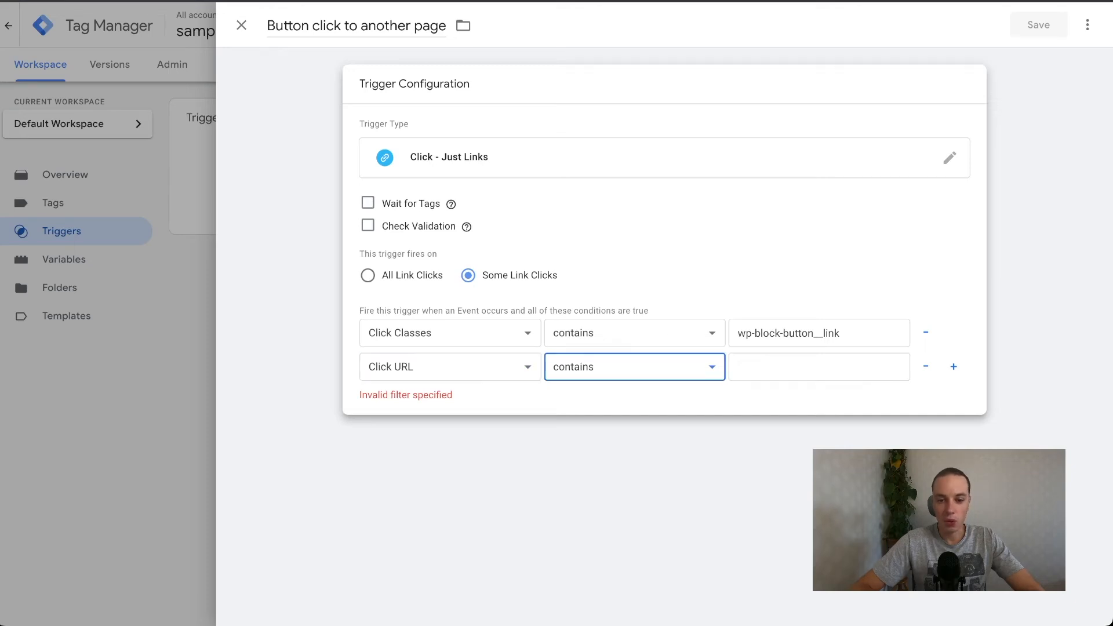
Follow the site's button to check its destination, enter another-page as the Click URL value, and save the trigger.
click(819, 367)
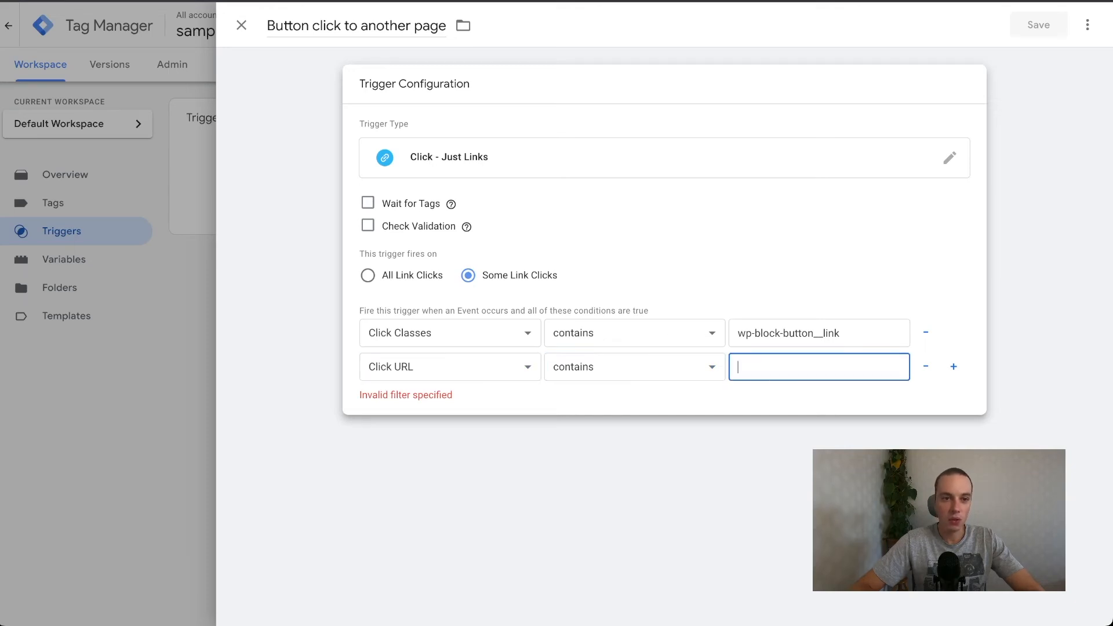
key(ctrl+Tab)
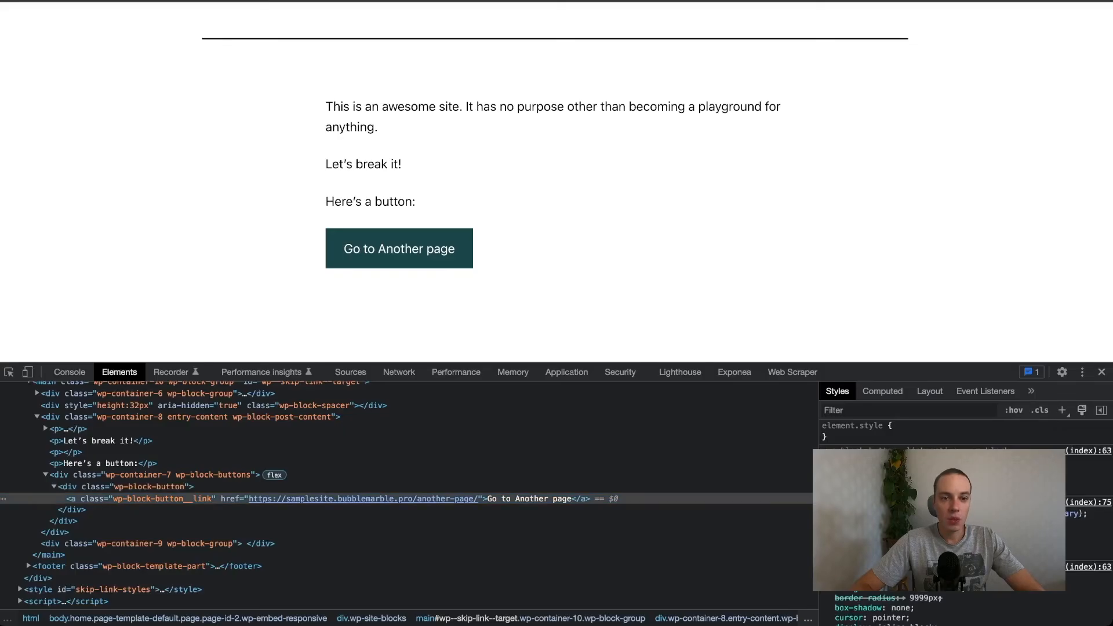
click(399, 248)
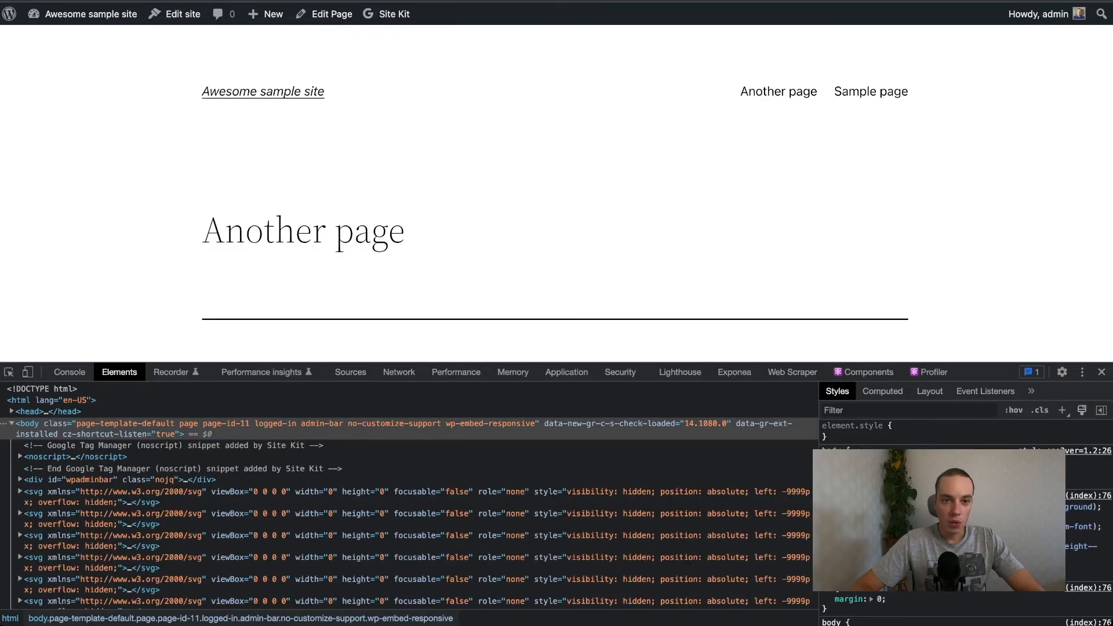
key(ctrl+shift+Tab)
text(another-page)
click(1038, 25)
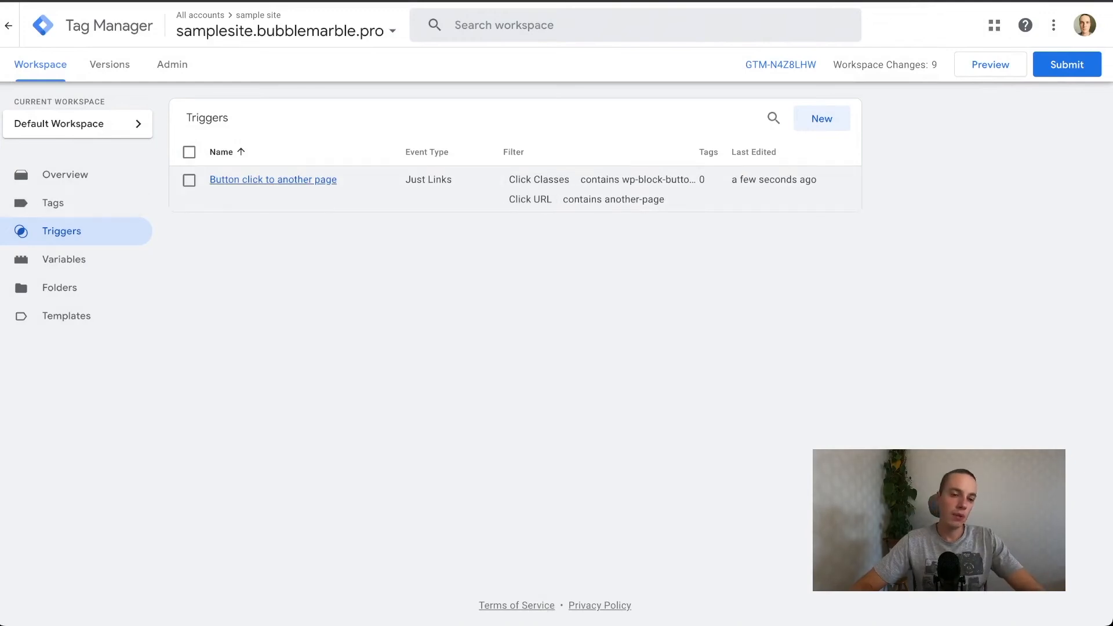
Create a new tag and name it GA - button click event.
click(54, 203)
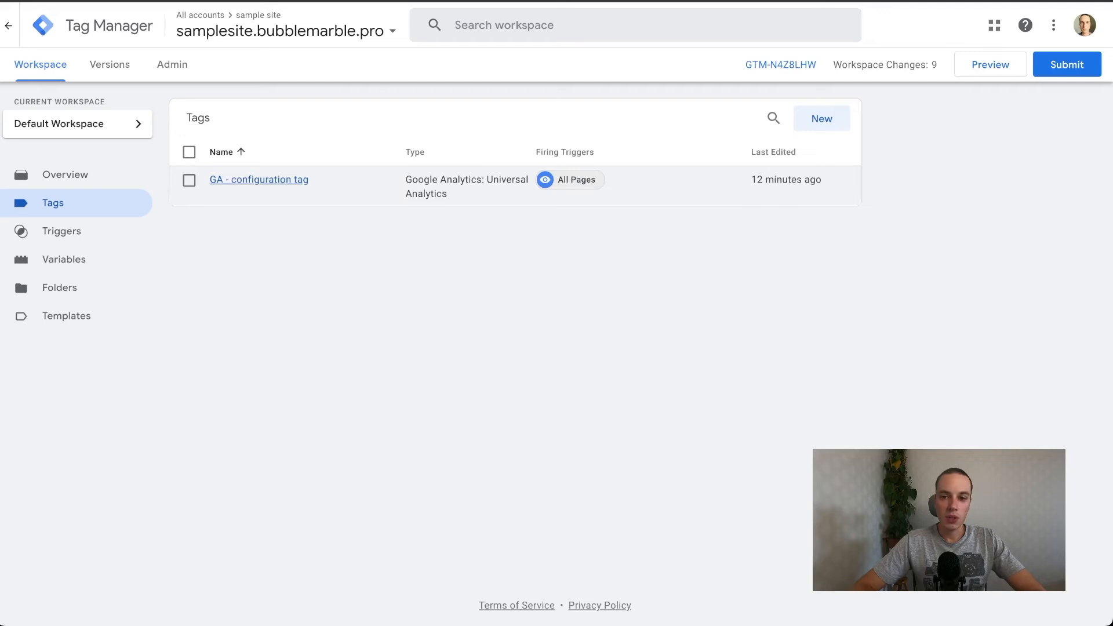
click(822, 118)
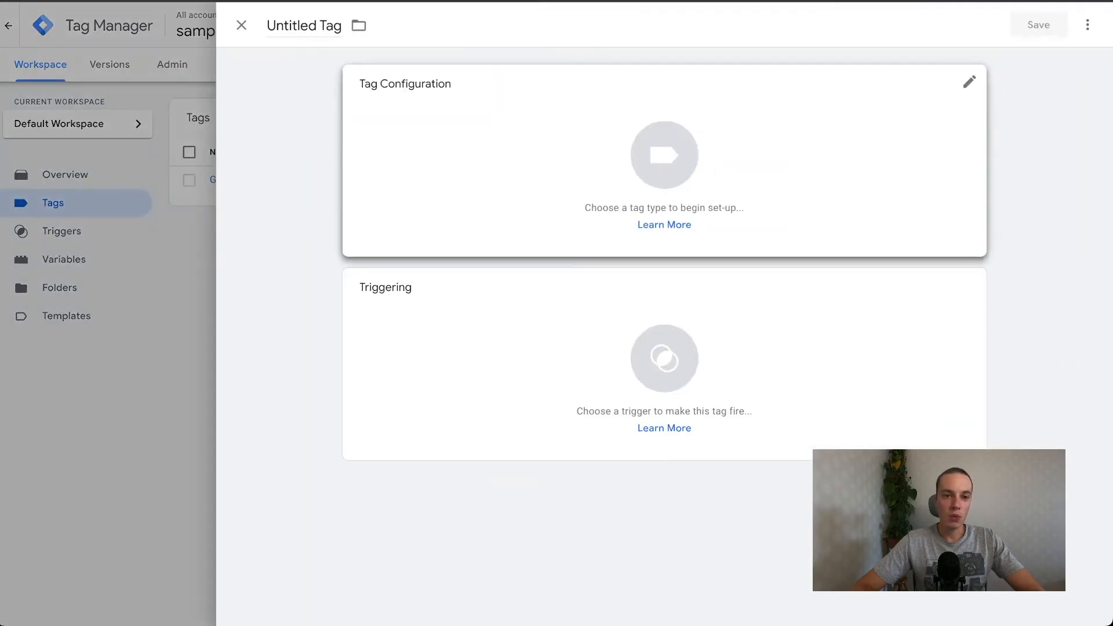
click(301, 26)
text(GA =)
key(BackSpace)
text(- button click event)
Set the tag type to Google Analytics: Universal Analytics and the track type to Event.
click(664, 155)
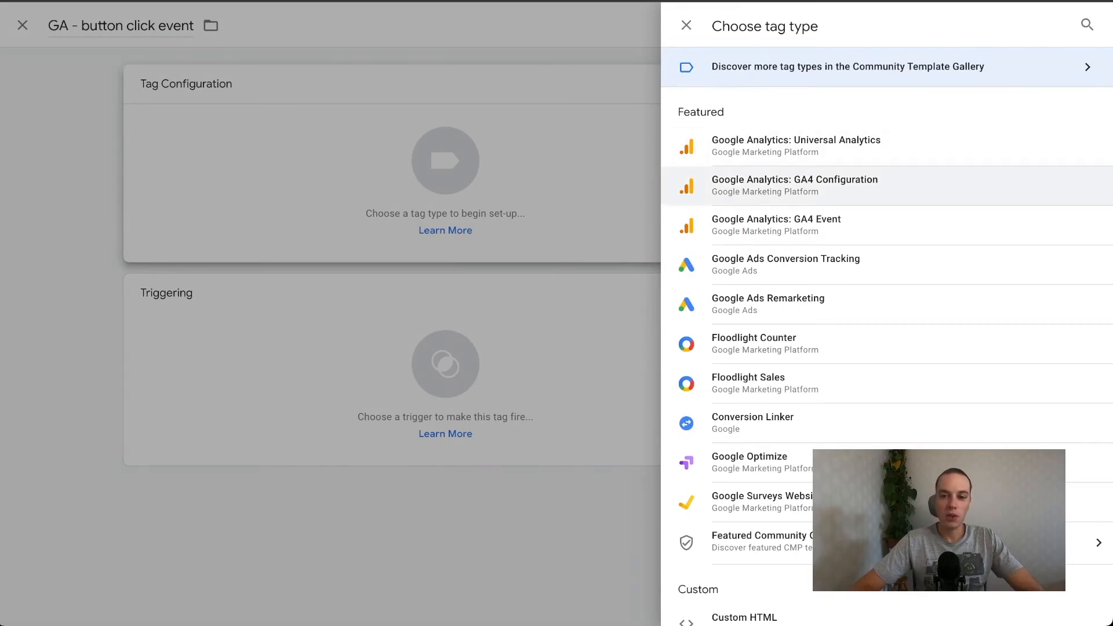
click(795, 146)
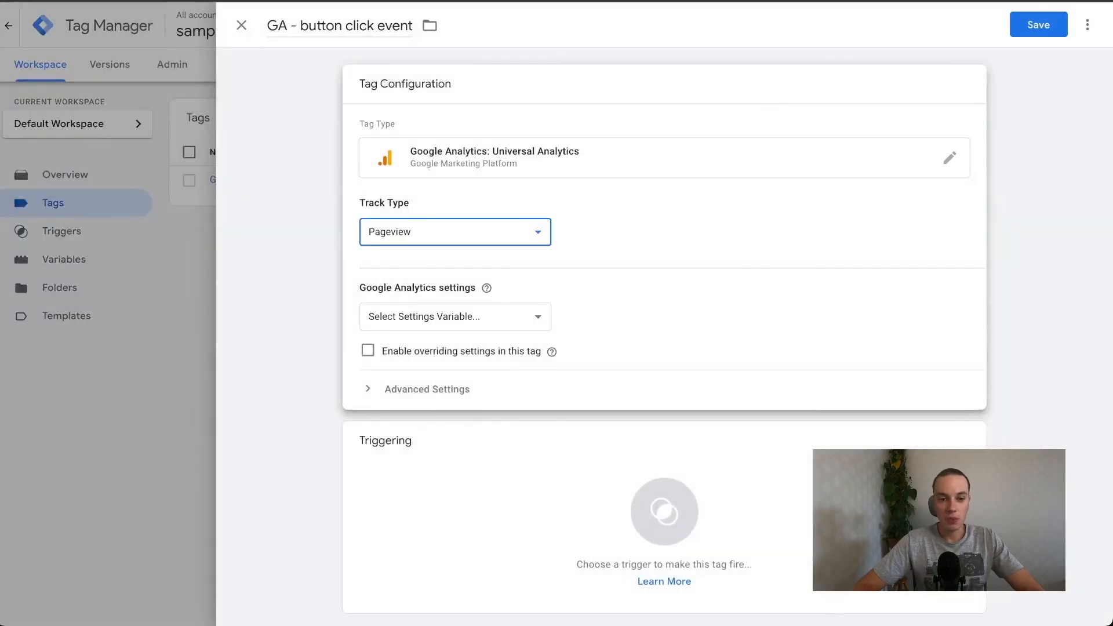
click(395, 249)
scroll(455, 313, down, 2)
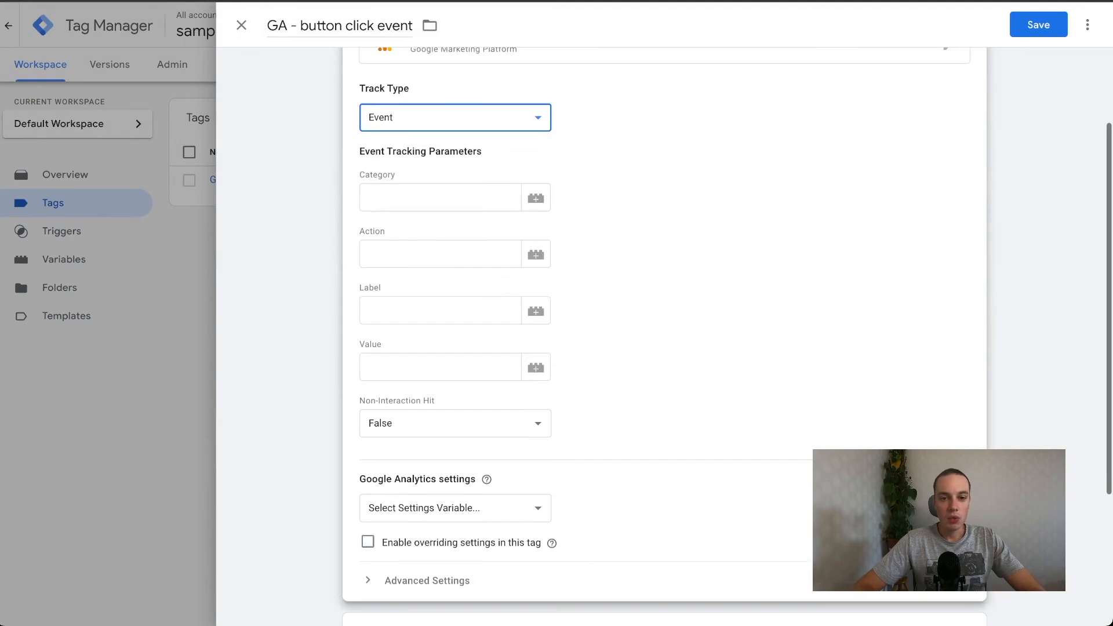
Set the event category to Content and the event action to Click.
click(440, 198)
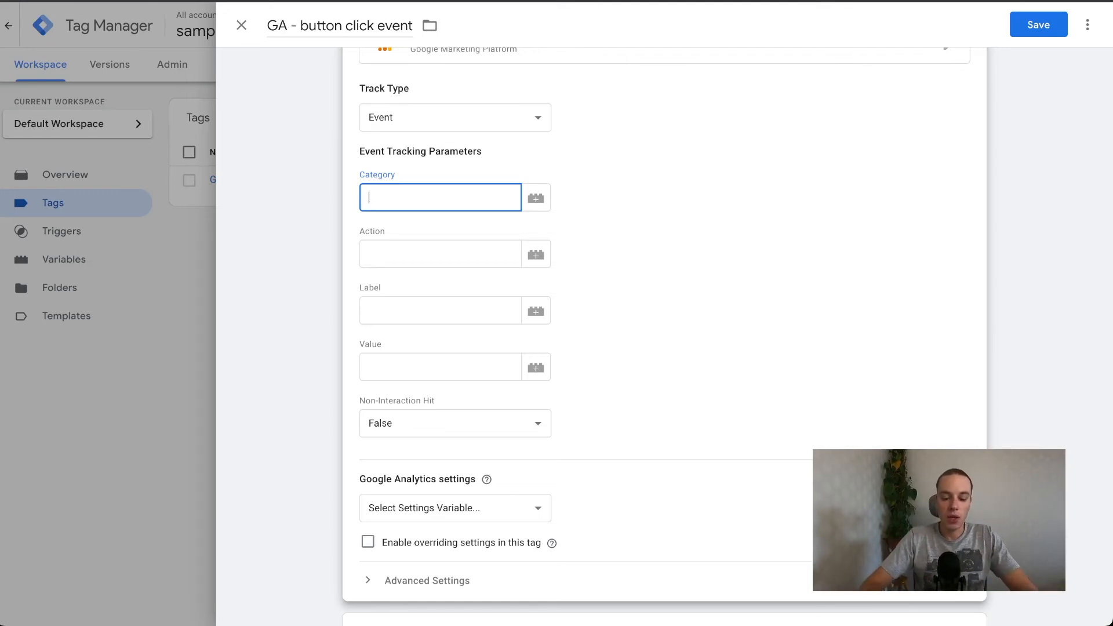
text(C)
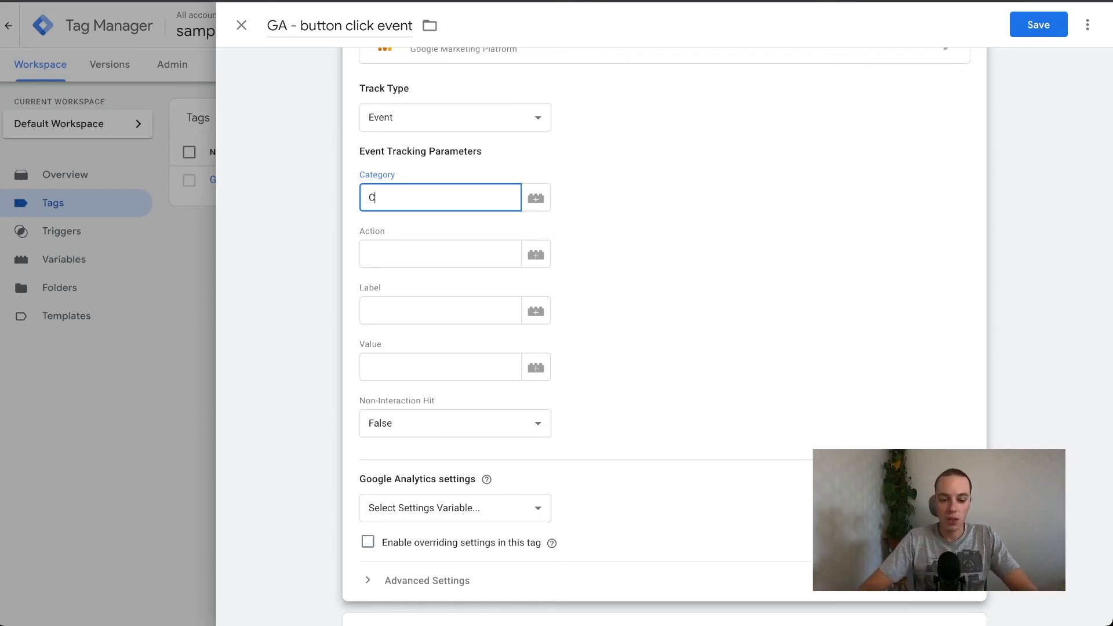
text(ontent)
key(Tab)
Set the event label to Another page button and the event value to 10.
key(Tab)
text(Click)
key(Tab)
key(Tab)
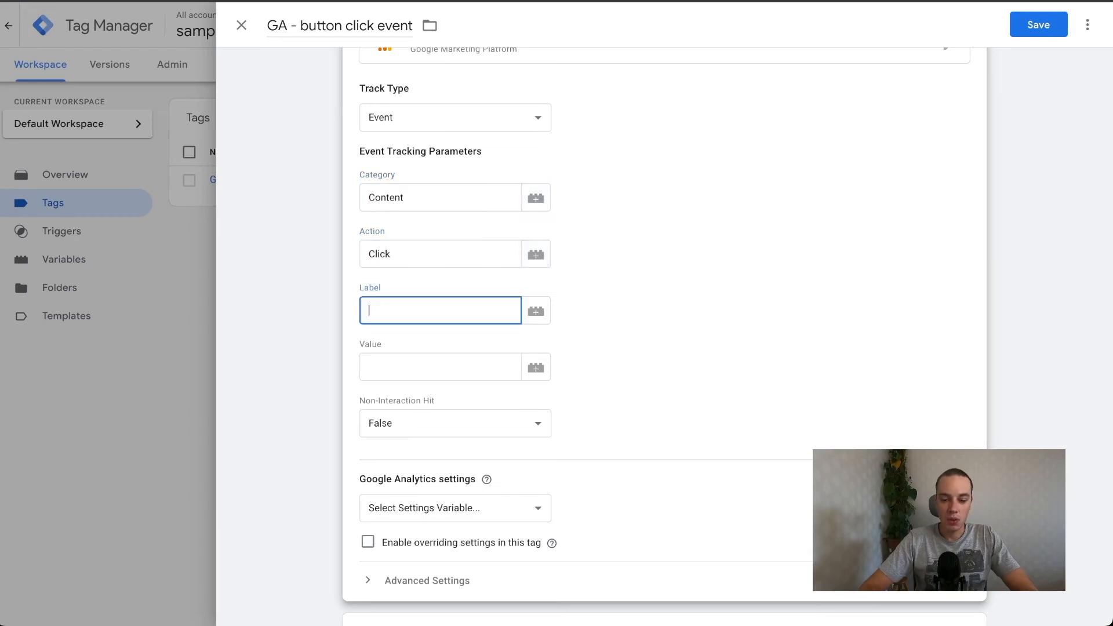
text(Another )
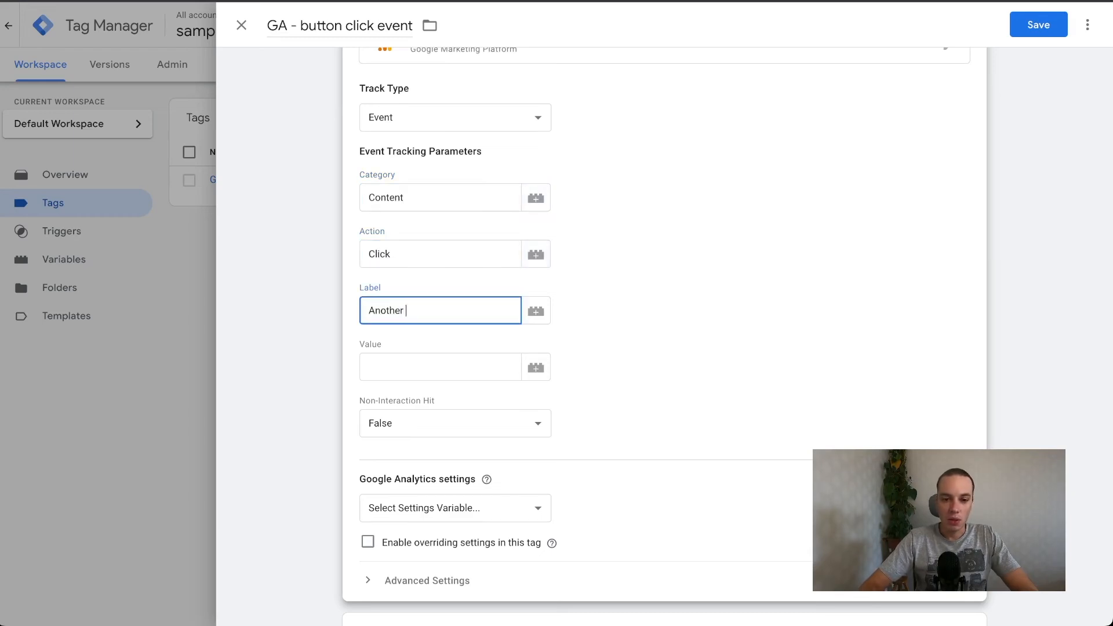
text(page button)
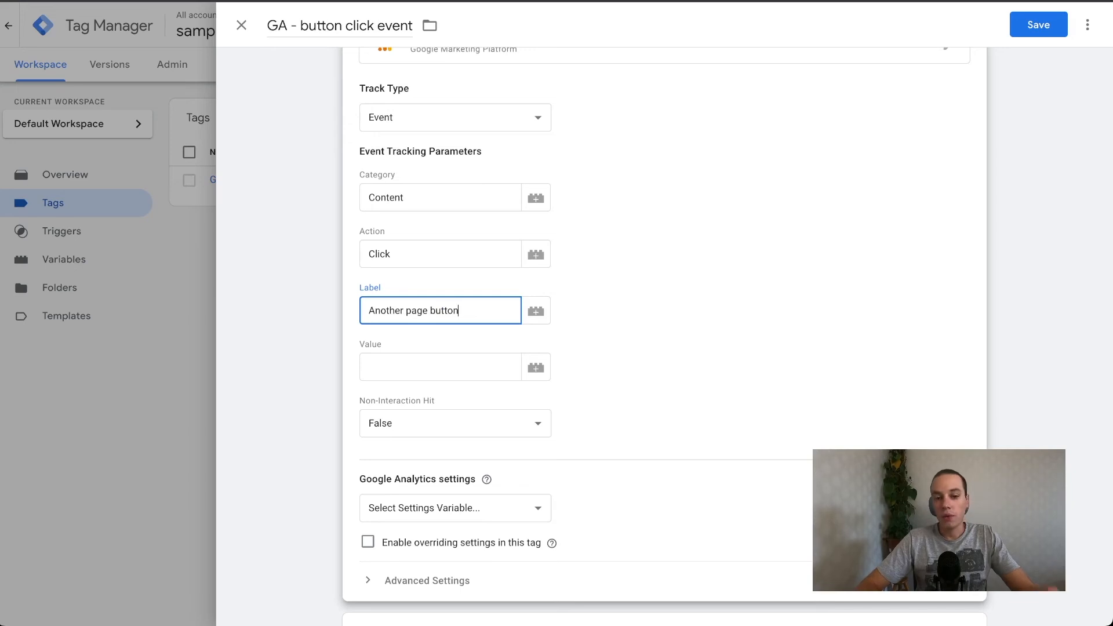
key(Tab)
key(Tab)
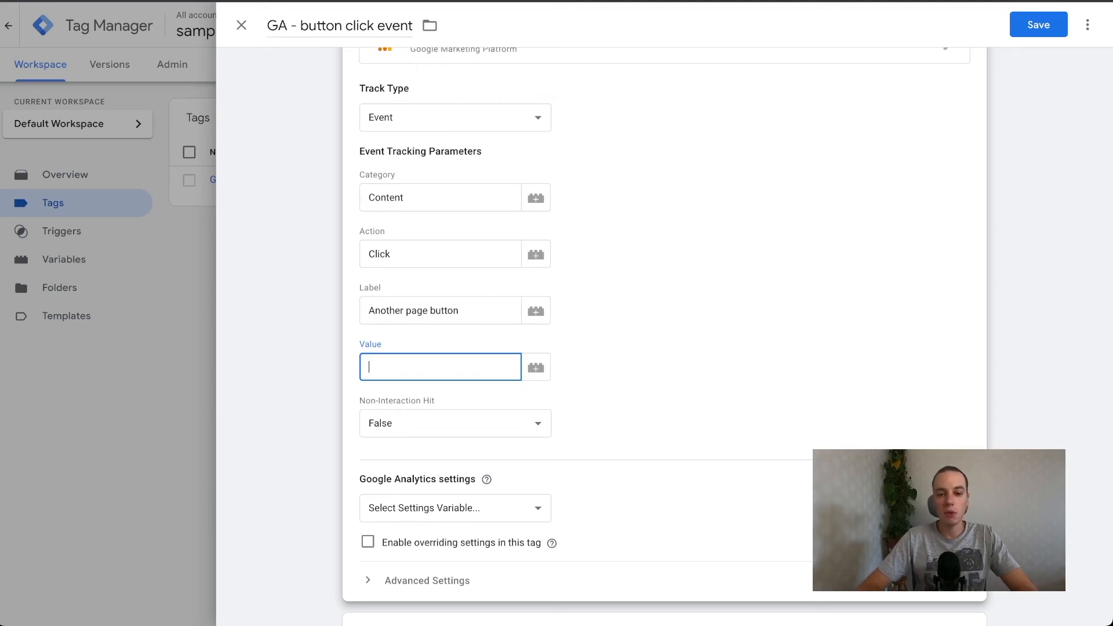
text(10)
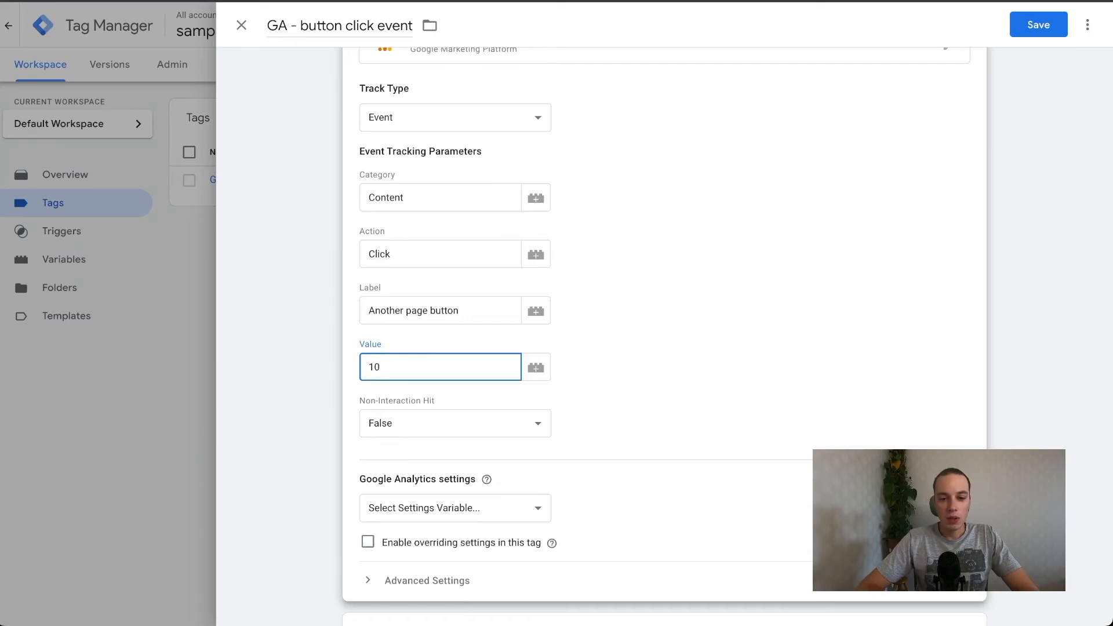
Choose the GA tracking ID variable for the tag's Google Analytics settings.
click(487, 480)
click(455, 508)
click(408, 525)
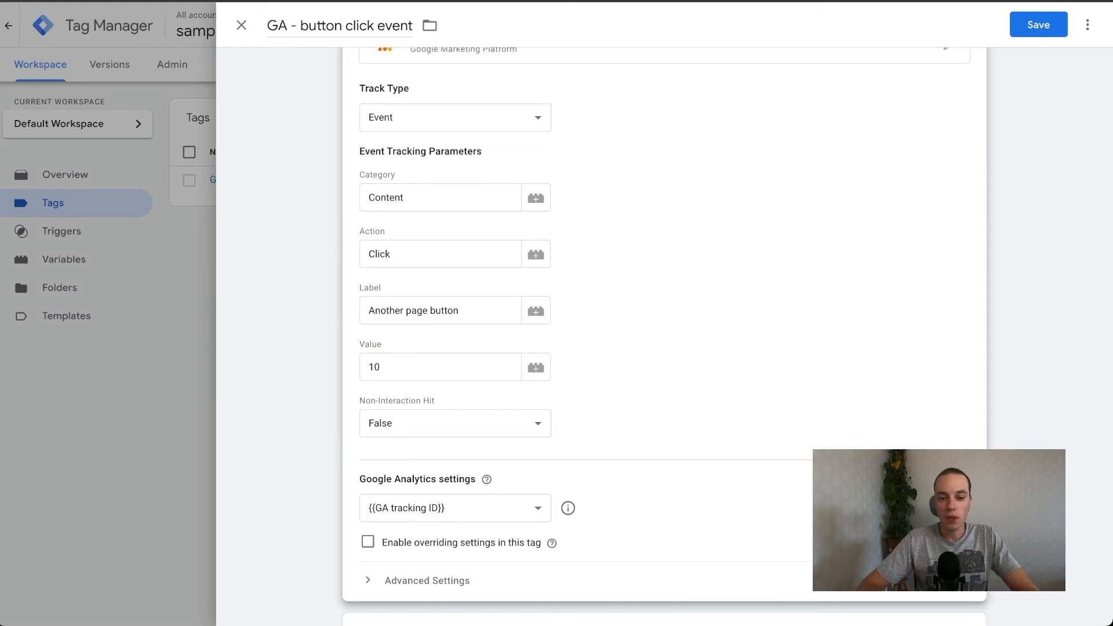
Examine the tag's advanced settings, including firing options, tag sequencing and consent settings.
scroll(427, 514, down, 1)
click(427, 514)
scroll(427, 514, down, 3)
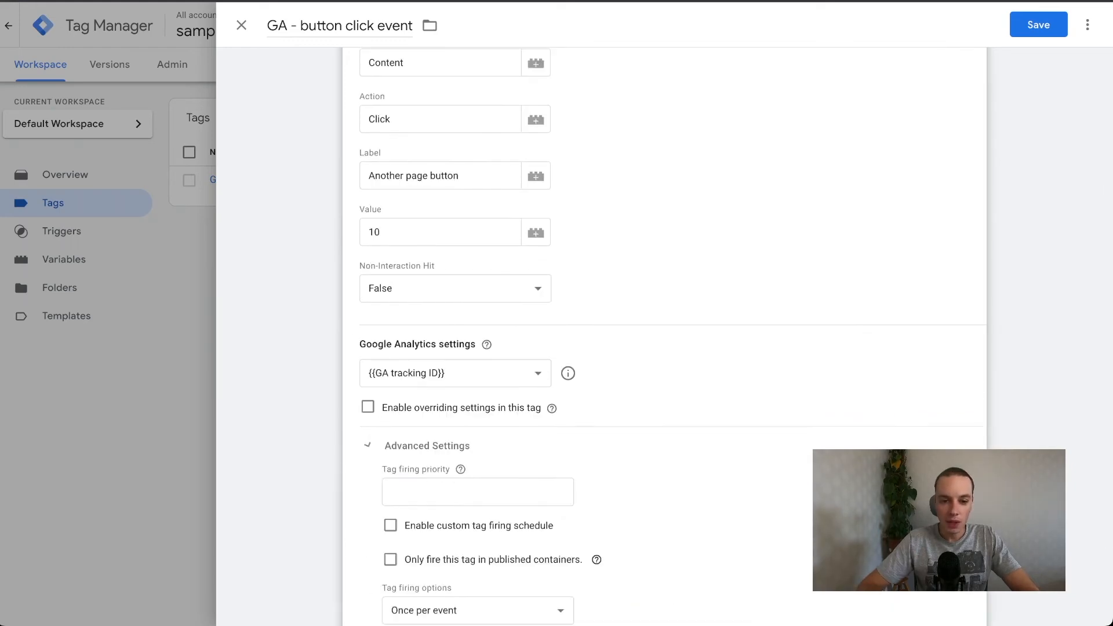
scroll(664, 336, down, 2)
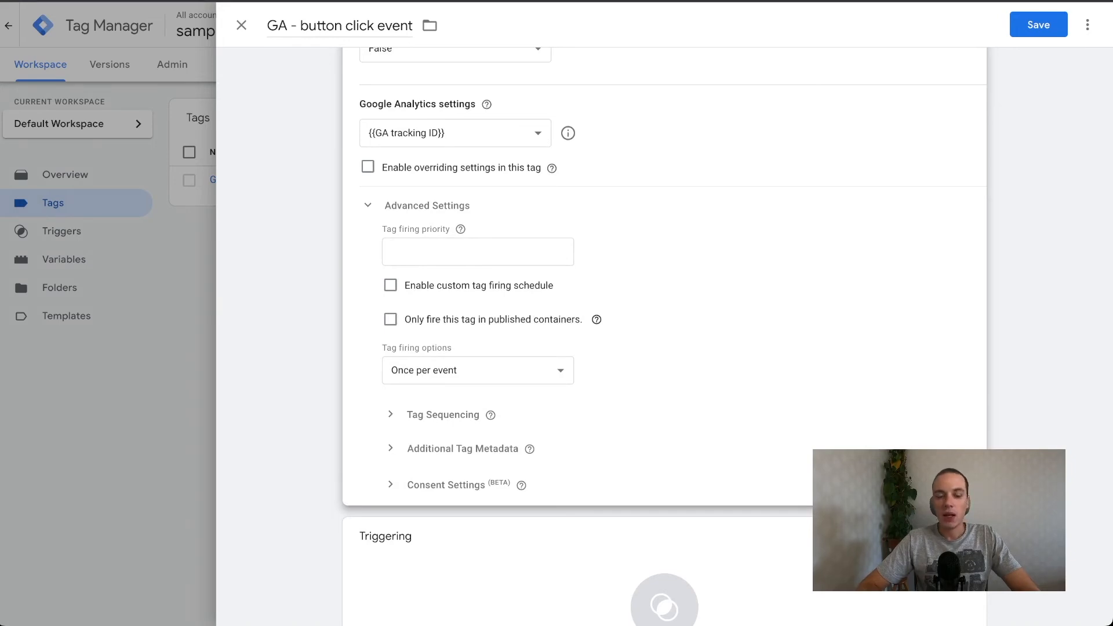
click(478, 371)
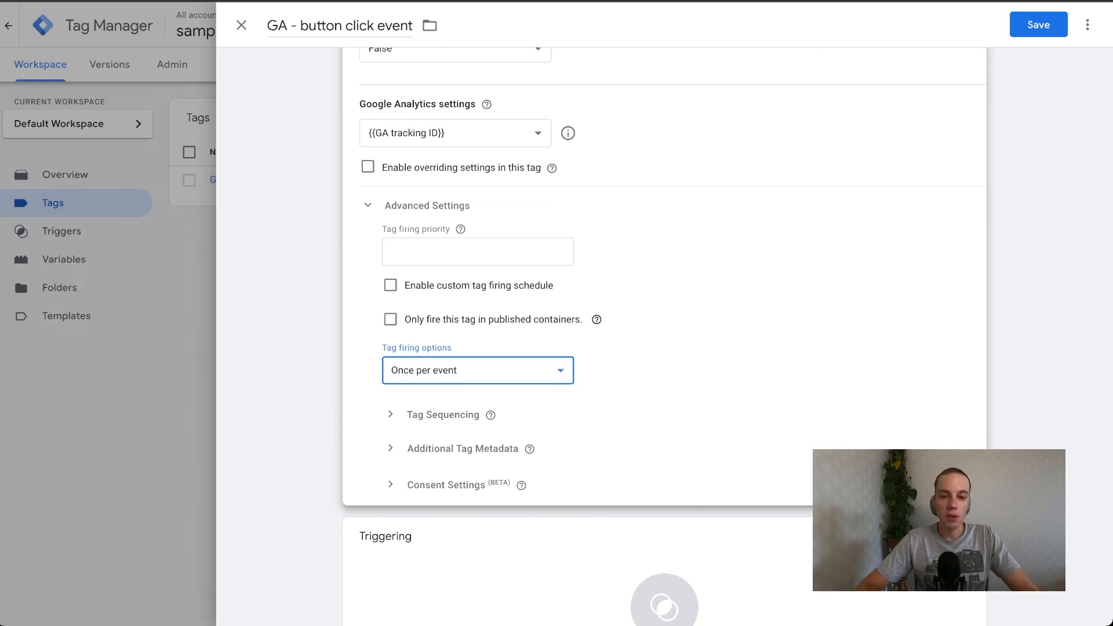
click(397, 415)
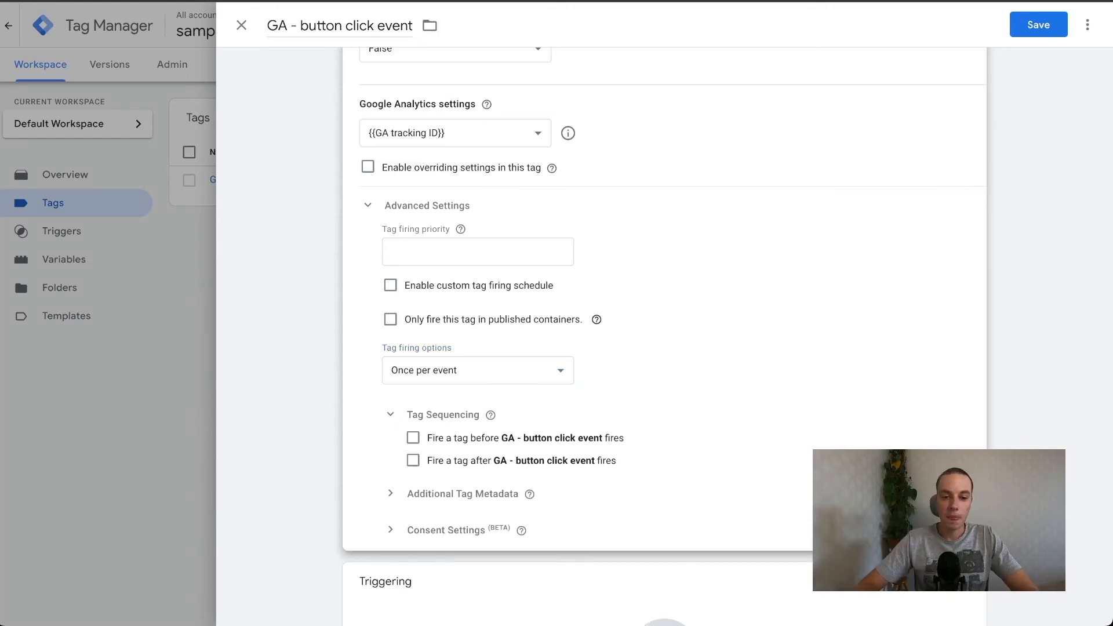
click(391, 414)
scroll(579, 347, down, 2)
click(391, 384)
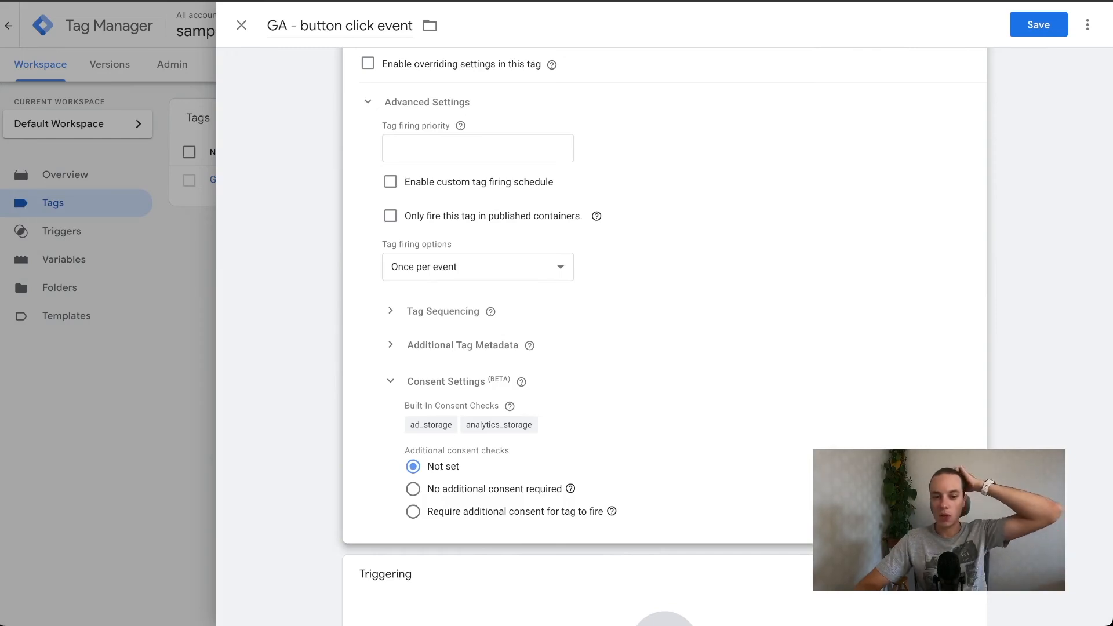
mouse_move(509, 406)
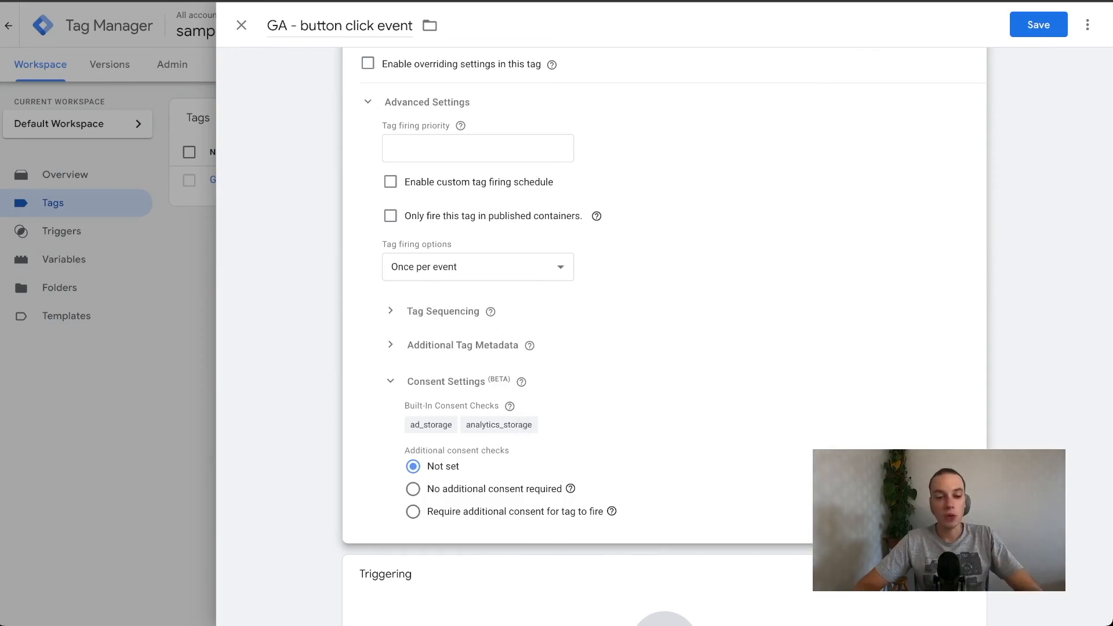
Assign the Button click to another page trigger to the tag and save the tag.
click(664, 614)
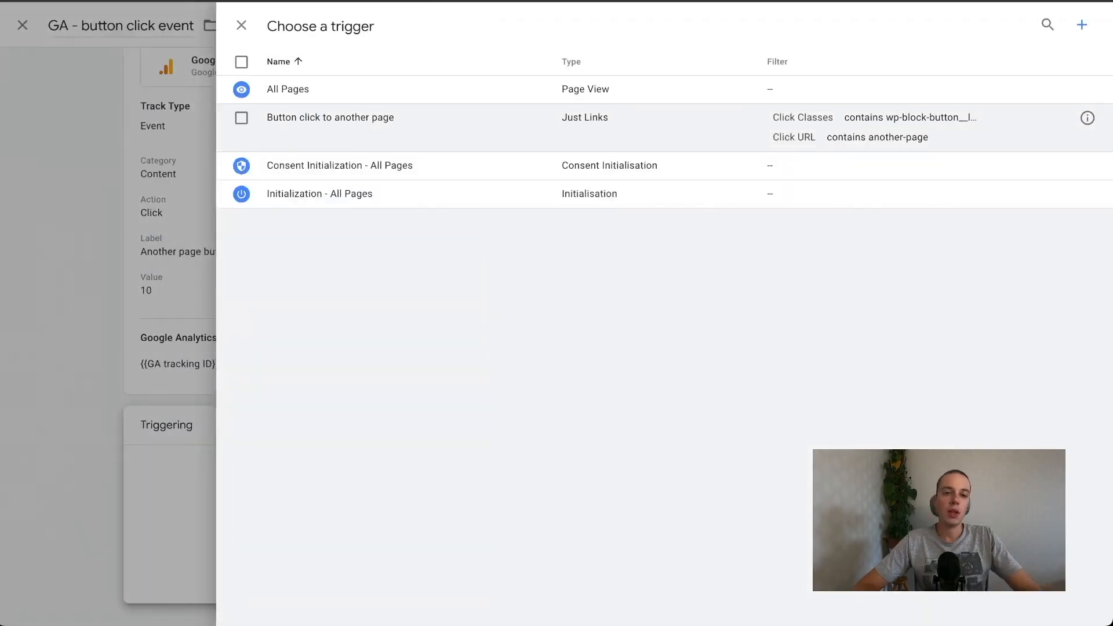
click(241, 118)
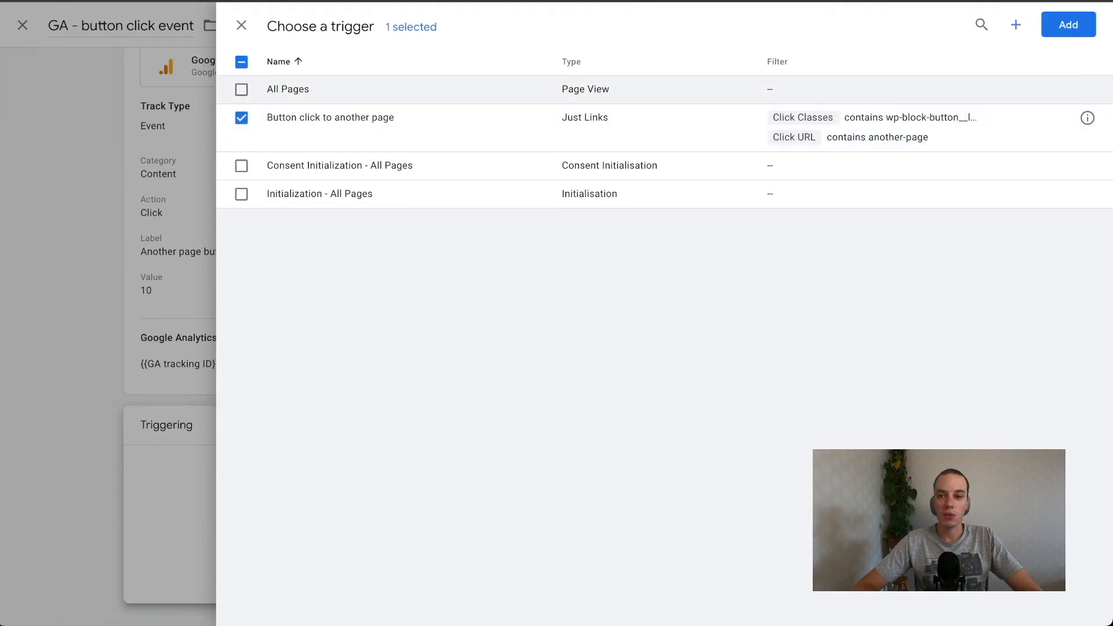
click(1069, 24)
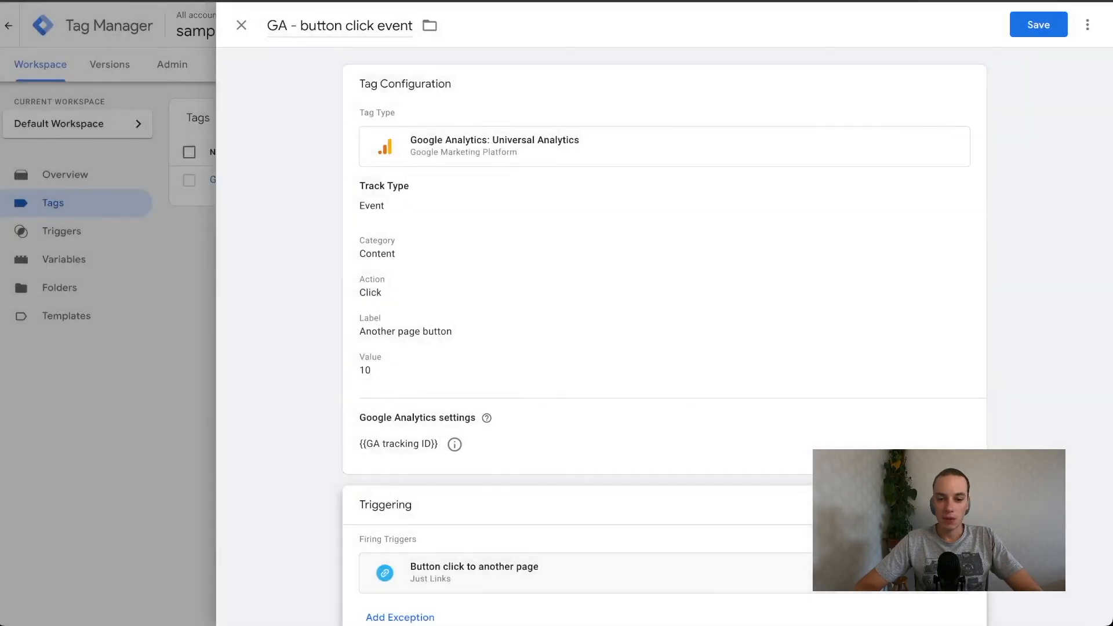
scroll(664, 348, down, 1)
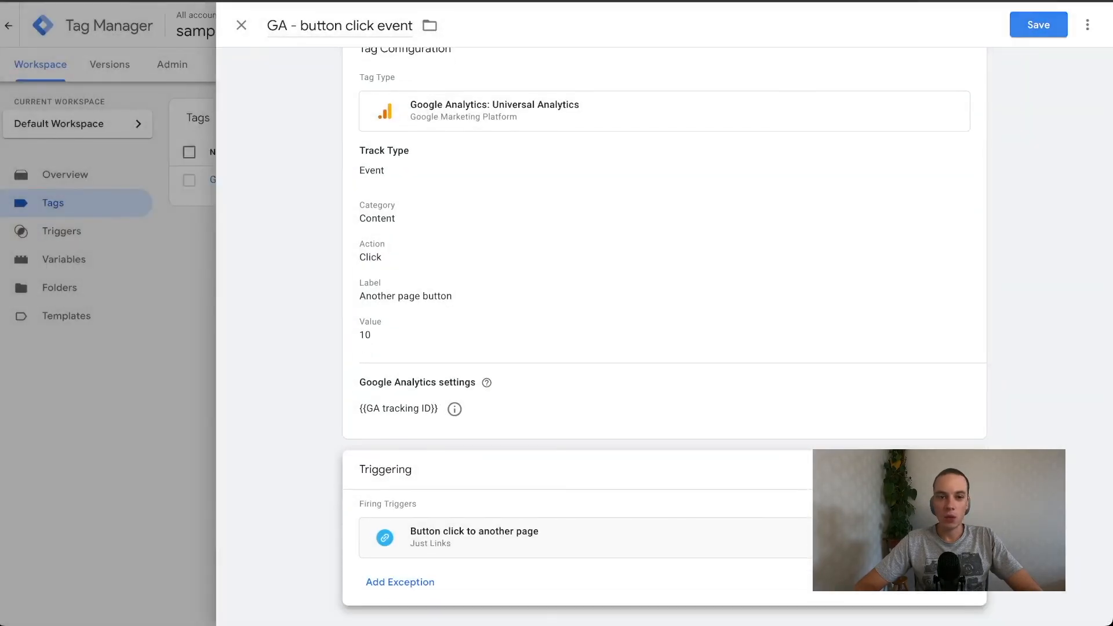
click(1038, 24)
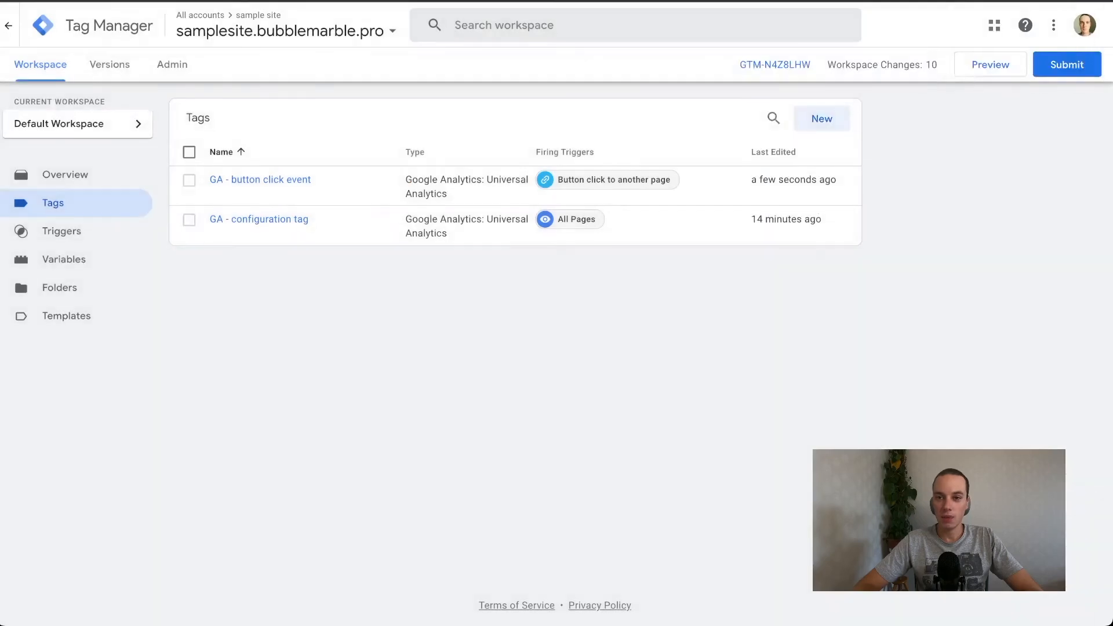
click(990, 65)
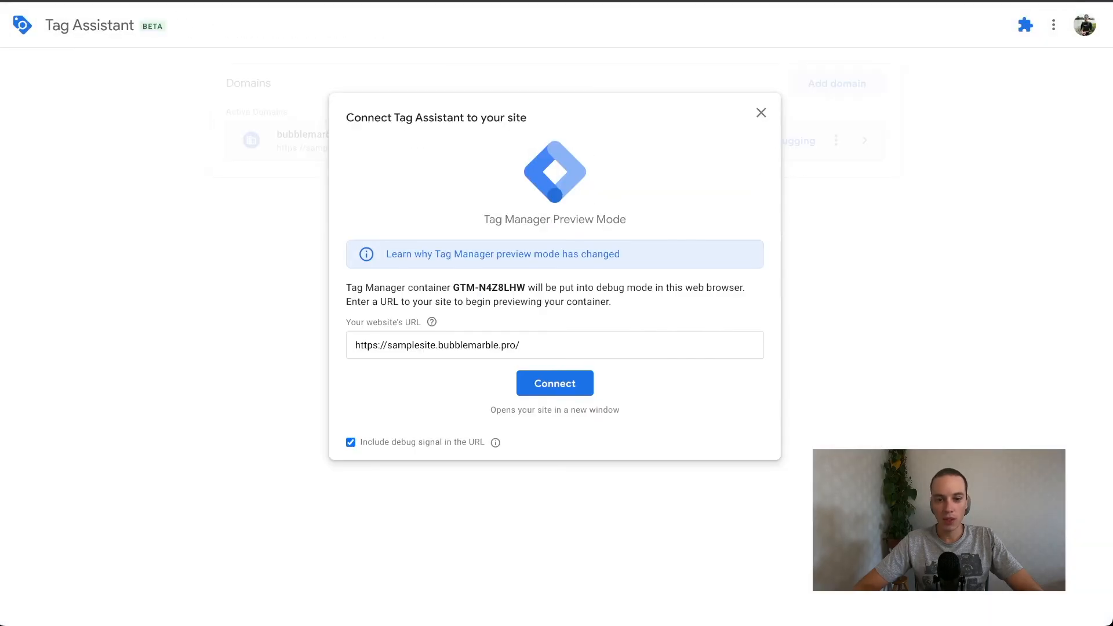
click(555, 383)
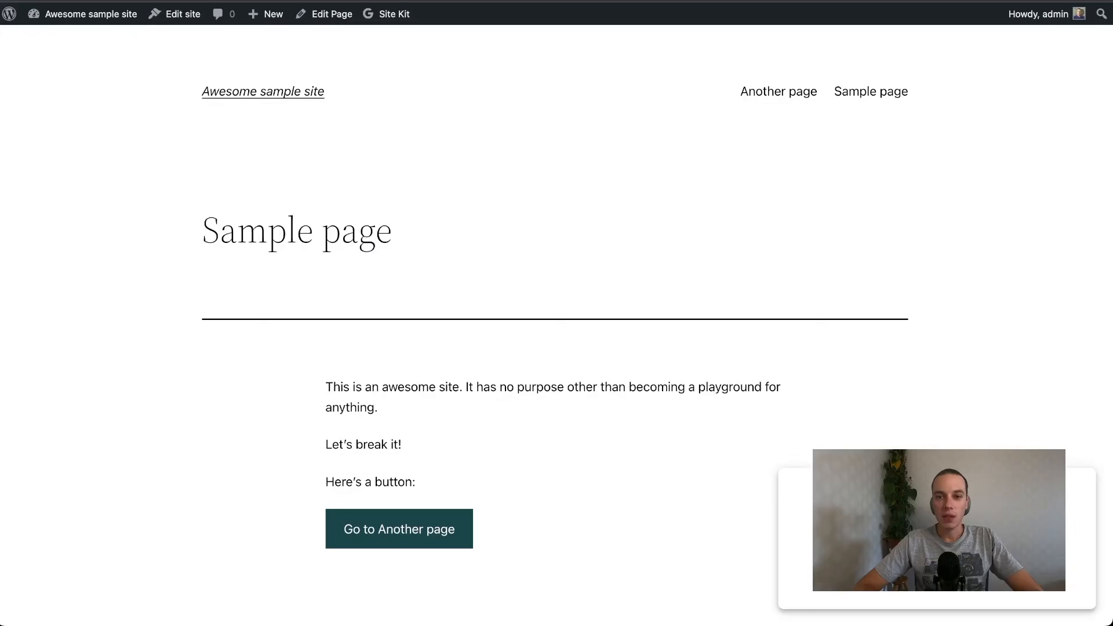
key(ctrl+shift+Tab)
click(554, 271)
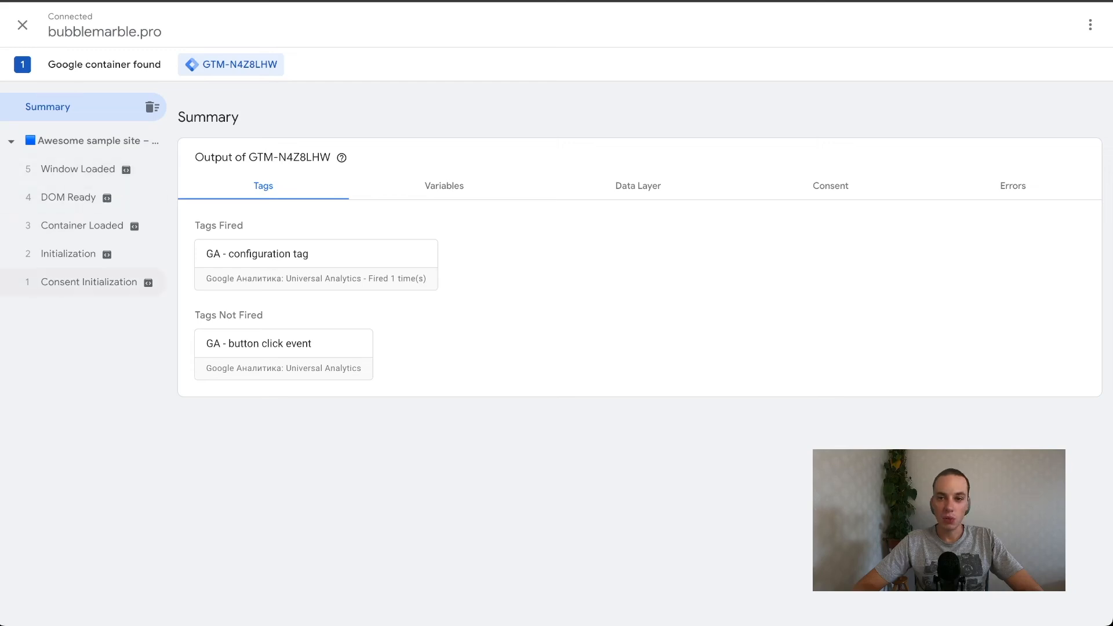
Follow the Go to Another page button on the site and check the button click event tag's details under Link Click in Tag Assistant.
key(ctrl+Tab)
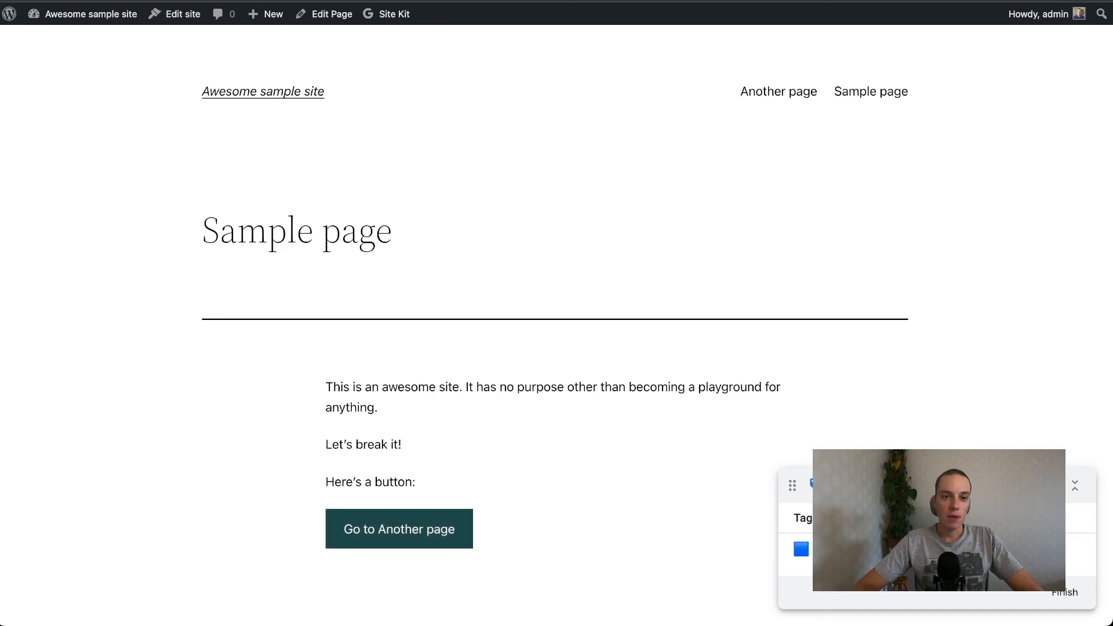
click(399, 528)
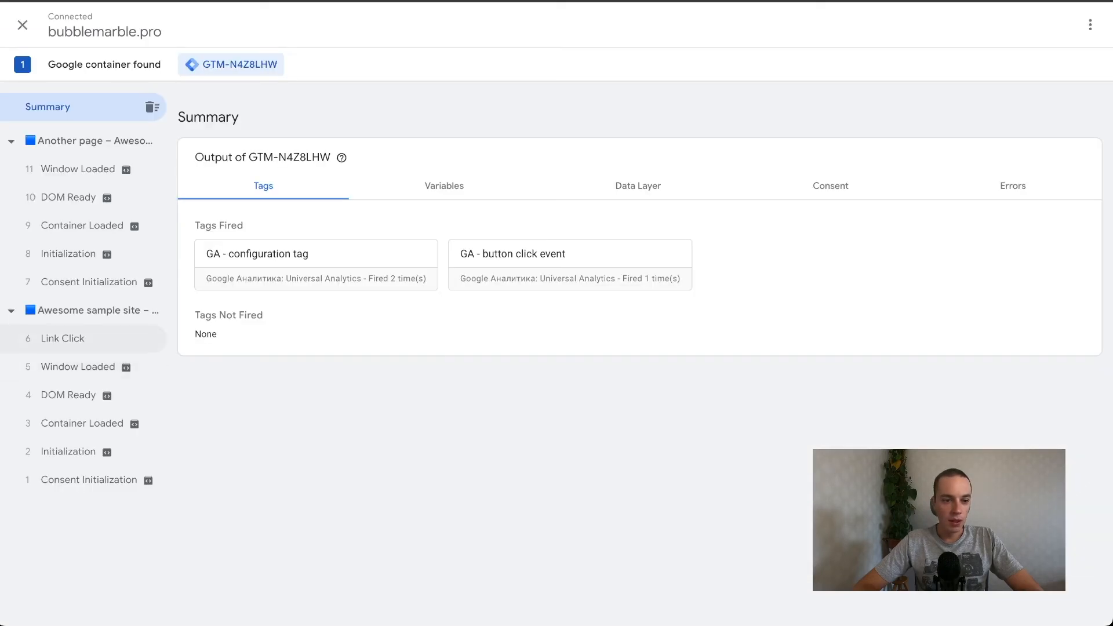
click(62, 338)
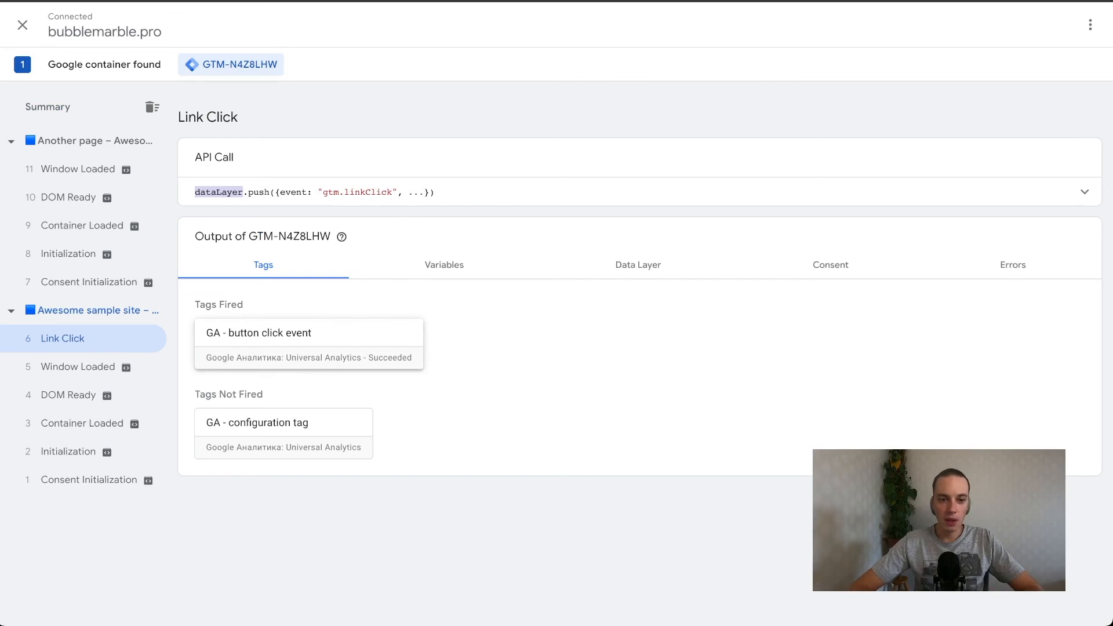
click(273, 328)
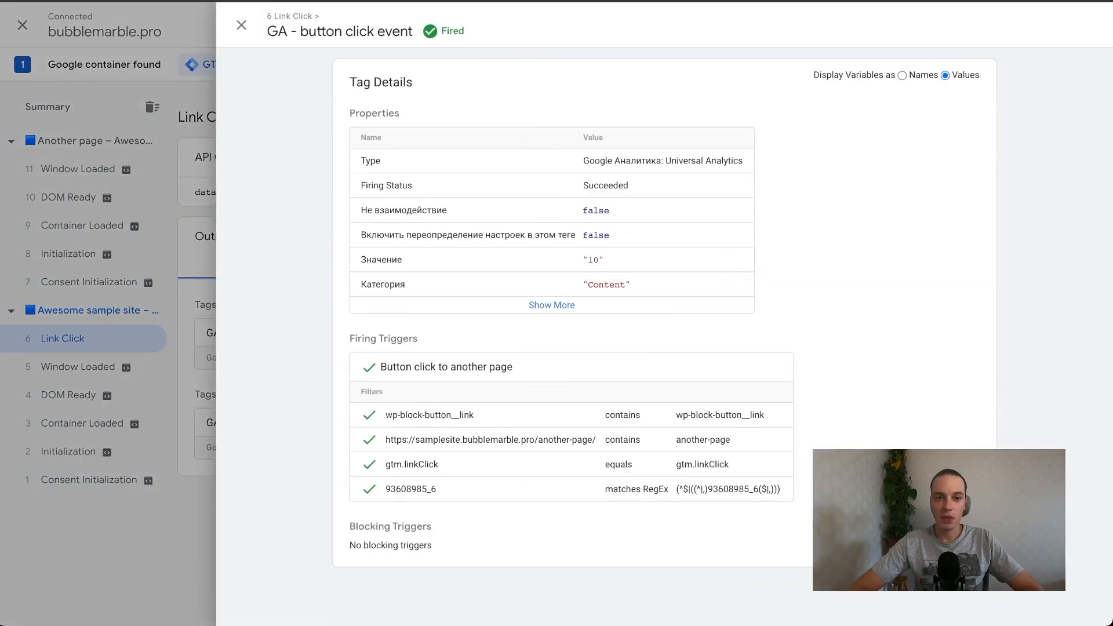
key(Escape)
Switch to Google Analytics and check the Real-time Events report for the button click.
key(ctrl+Tab)
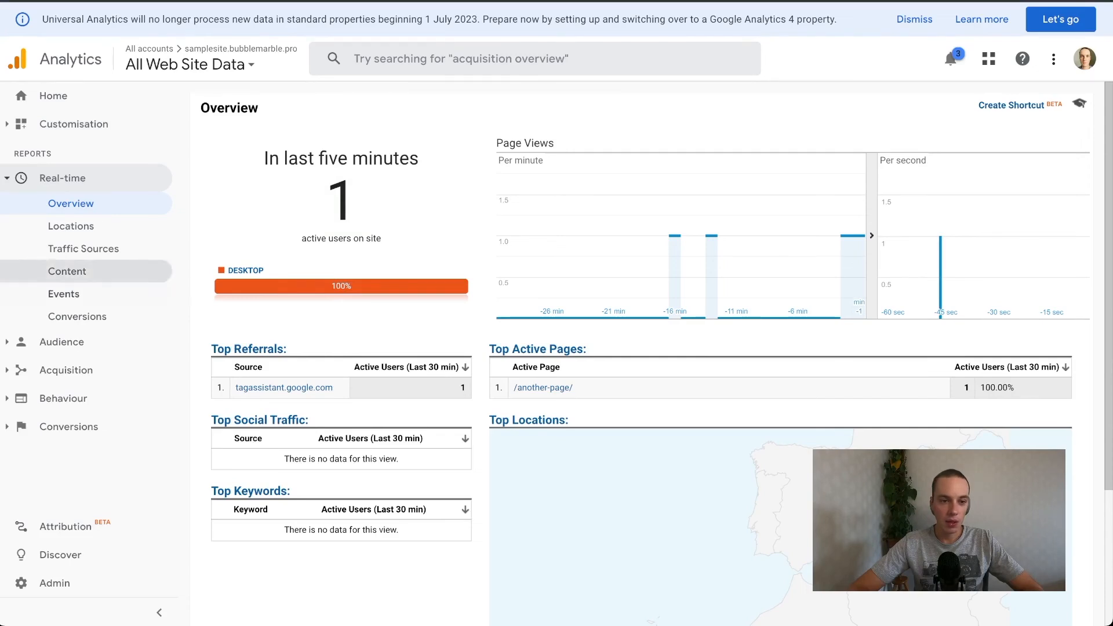
click(64, 293)
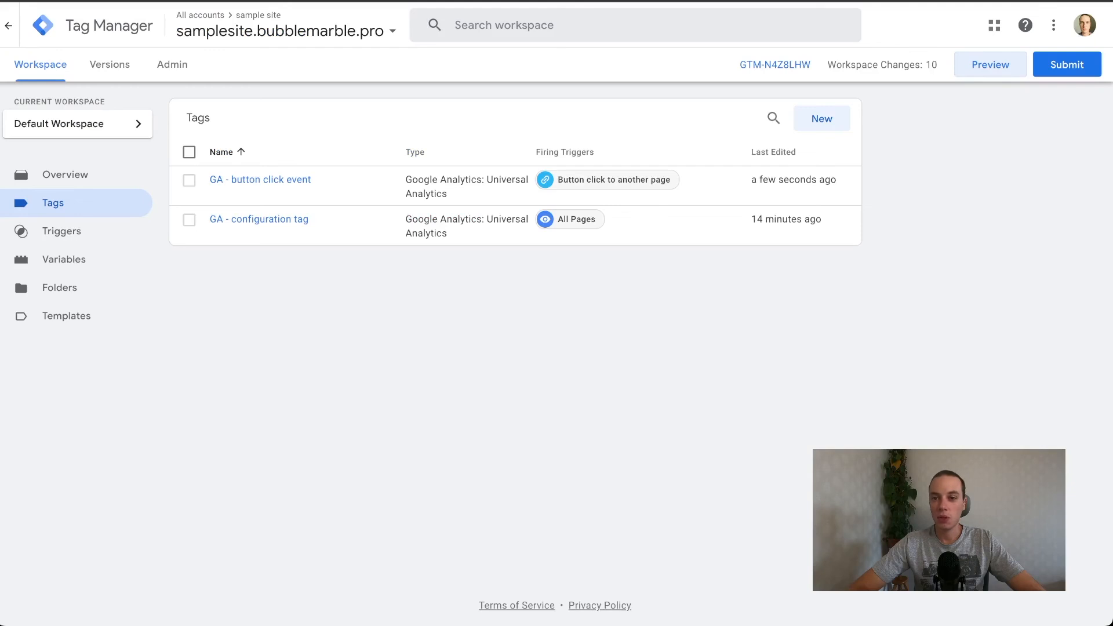
Switch to Tag Manager, start submitting the workspace changes, and name the version GA integration.
click(1066, 64)
click(455, 187)
text(GA integrat)
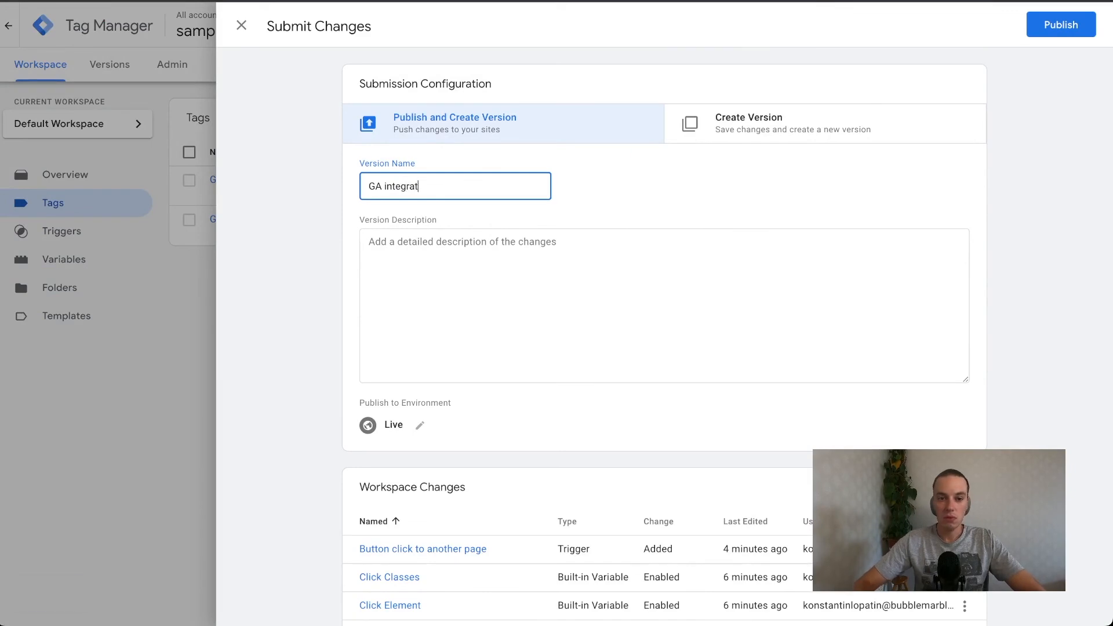
text(ion)
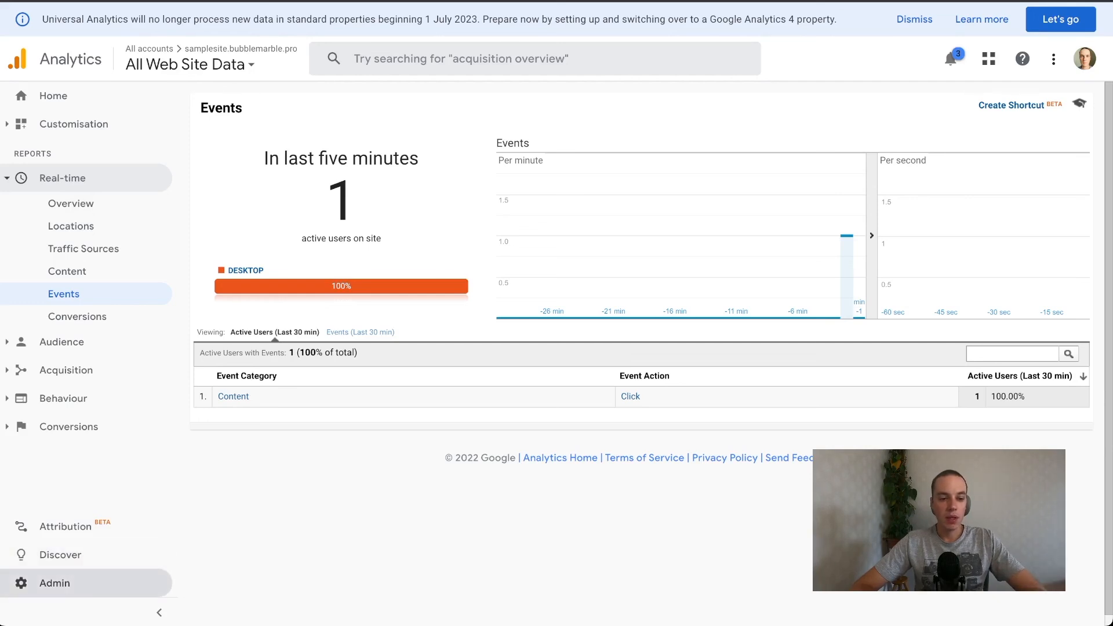
Start a new goal for the All Web Site Data view, named Button click with type Event, and continue to its details.
click(54, 582)
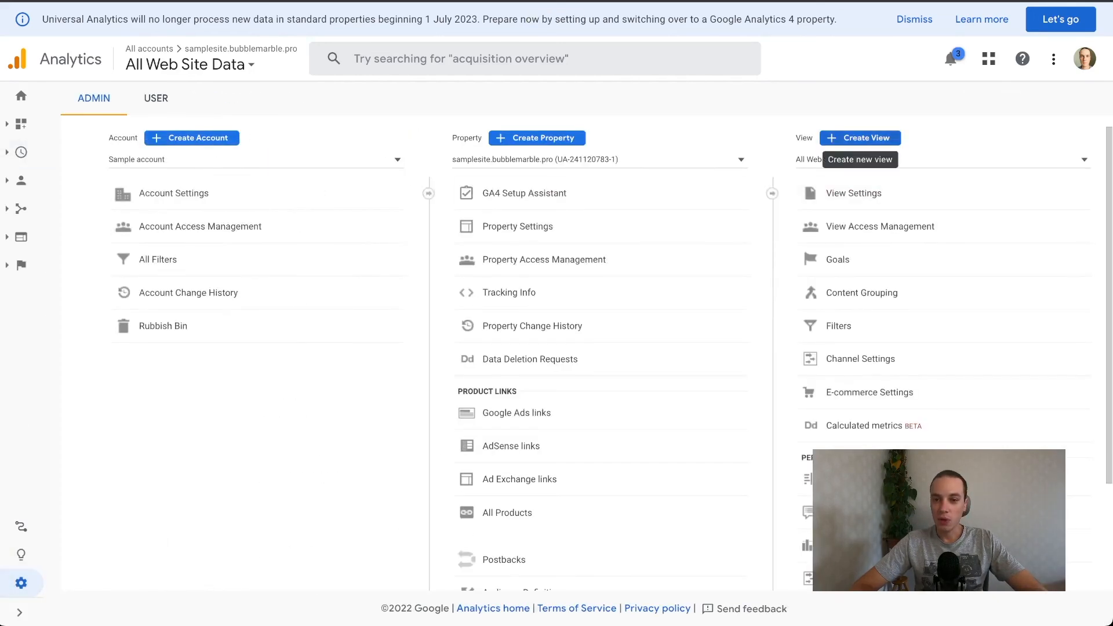
click(837, 260)
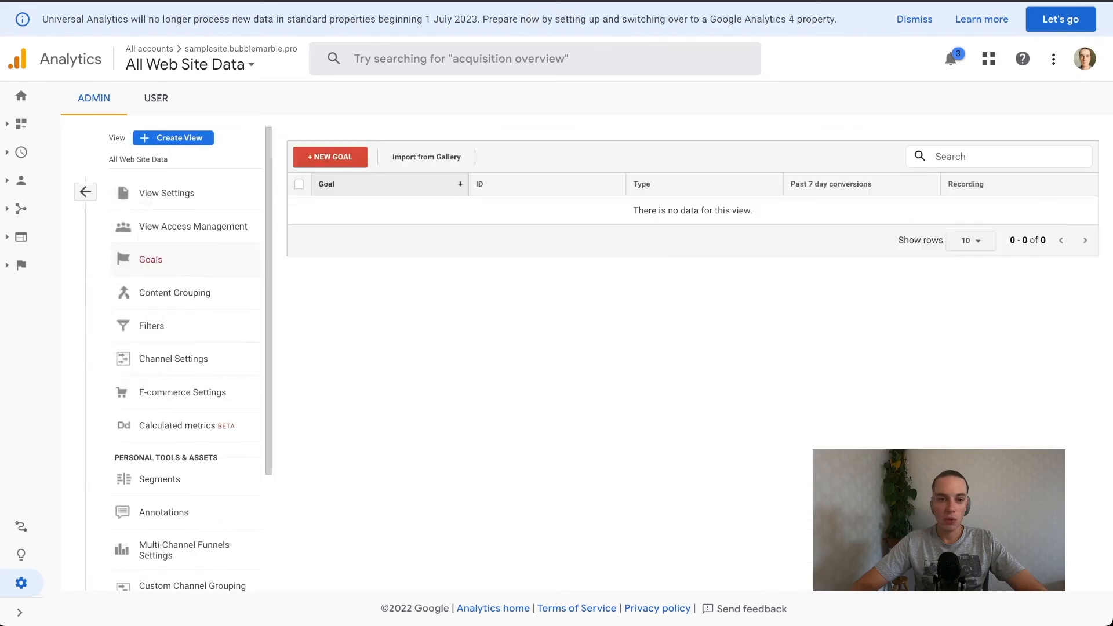
click(330, 157)
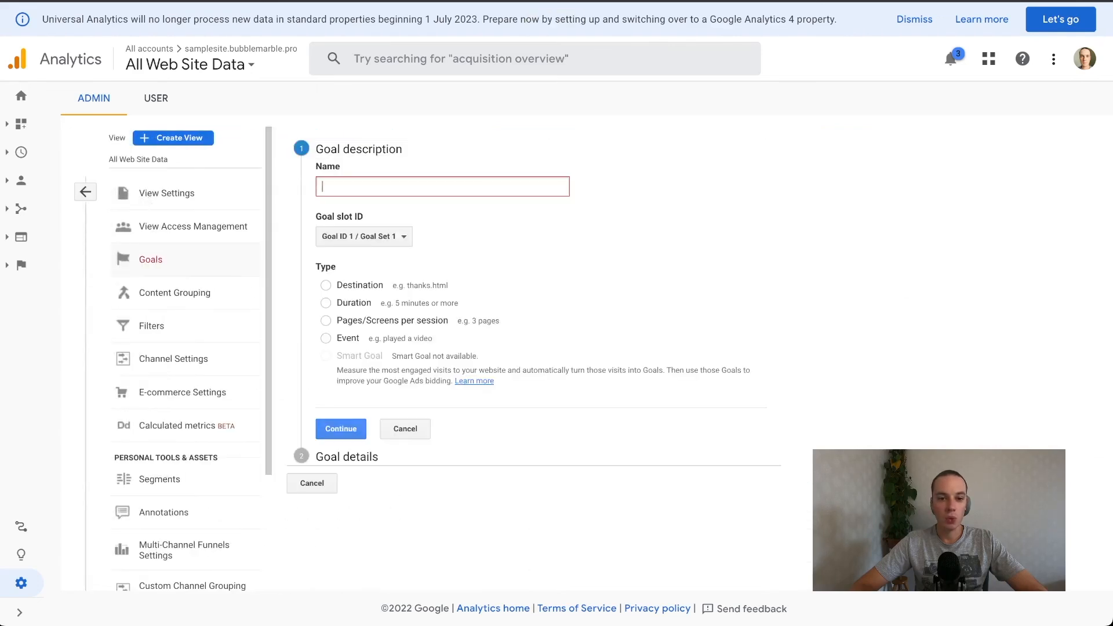
text(B)
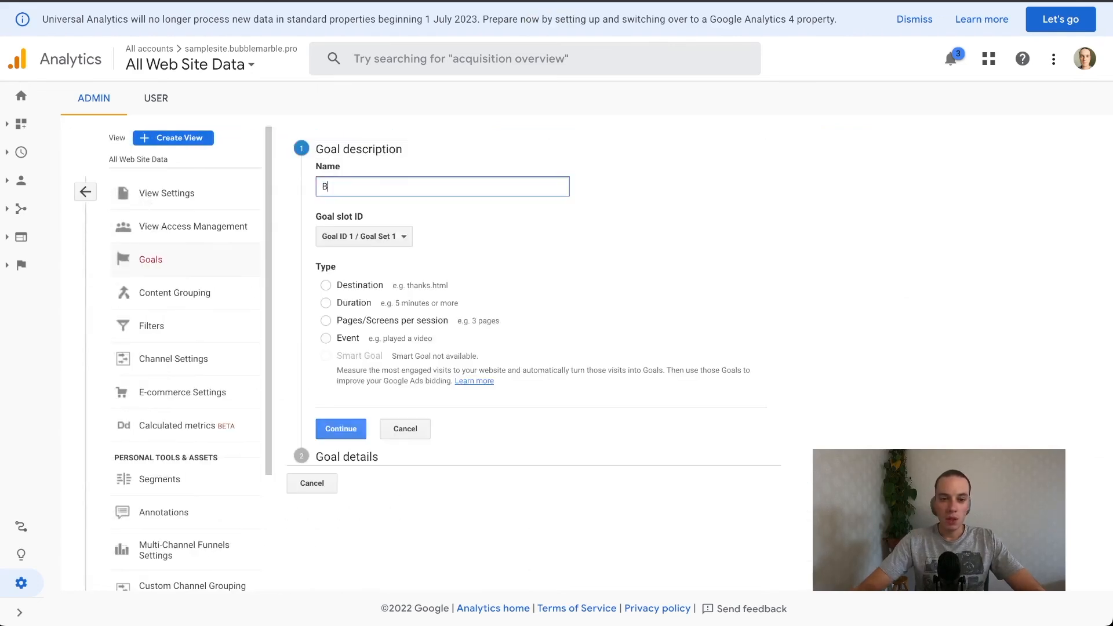
text(utton)
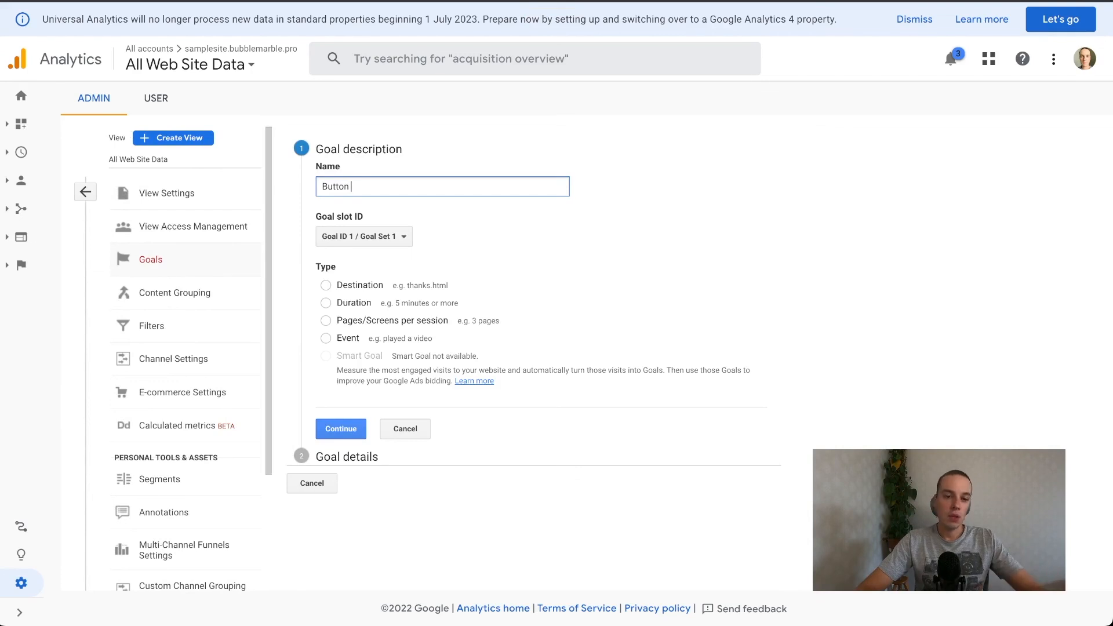
text( click)
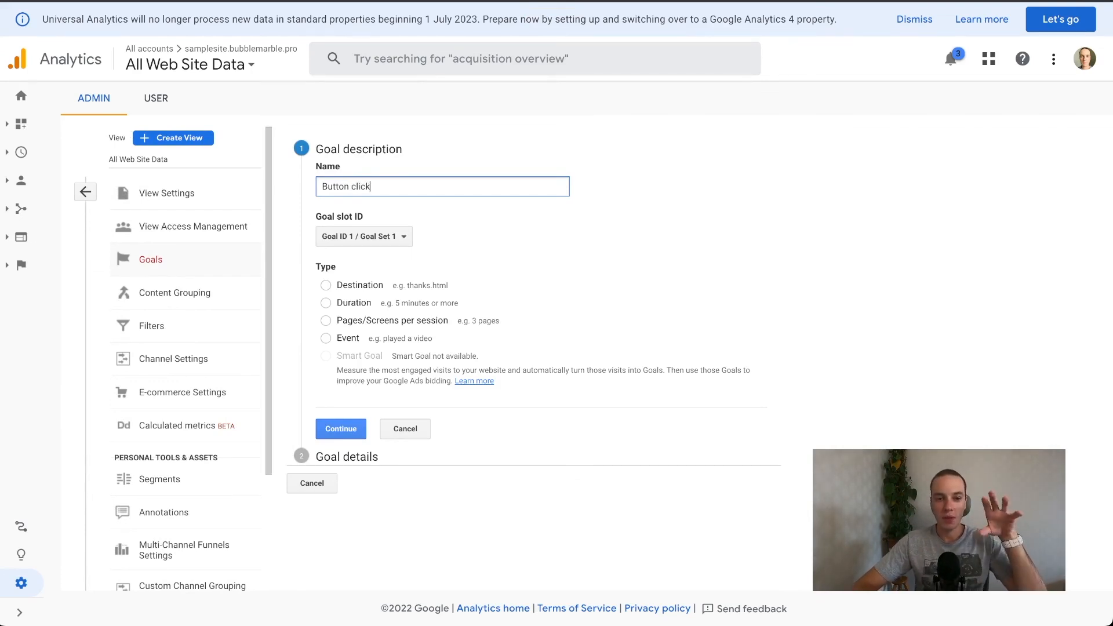
click(326, 338)
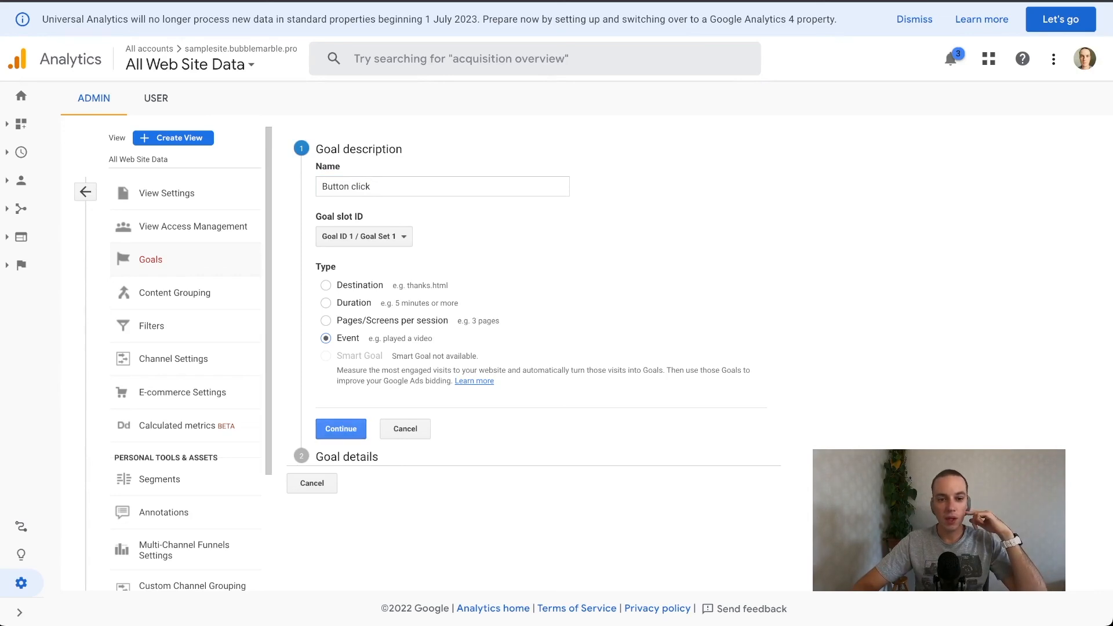
click(341, 428)
Set the goal's event conditions to category Content, action Click and label Another page button, and save the goal.
click(491, 276)
text(Content)
key(Tab)
key(Tab)
text(Click)
key(Tab)
key(Tab)
text(Another page button)
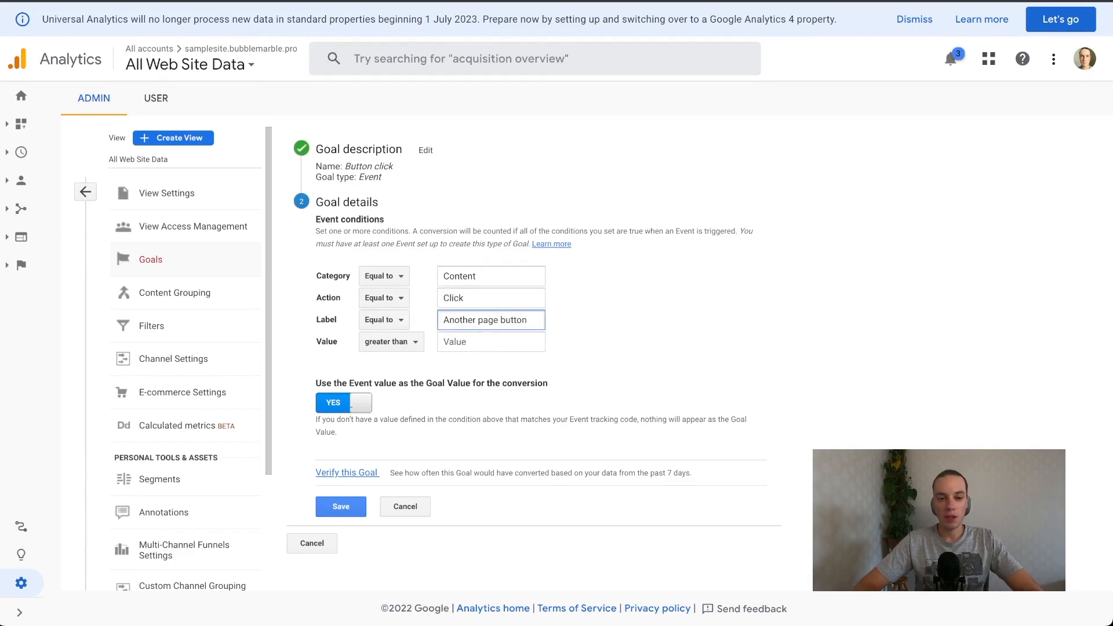
key(Return)
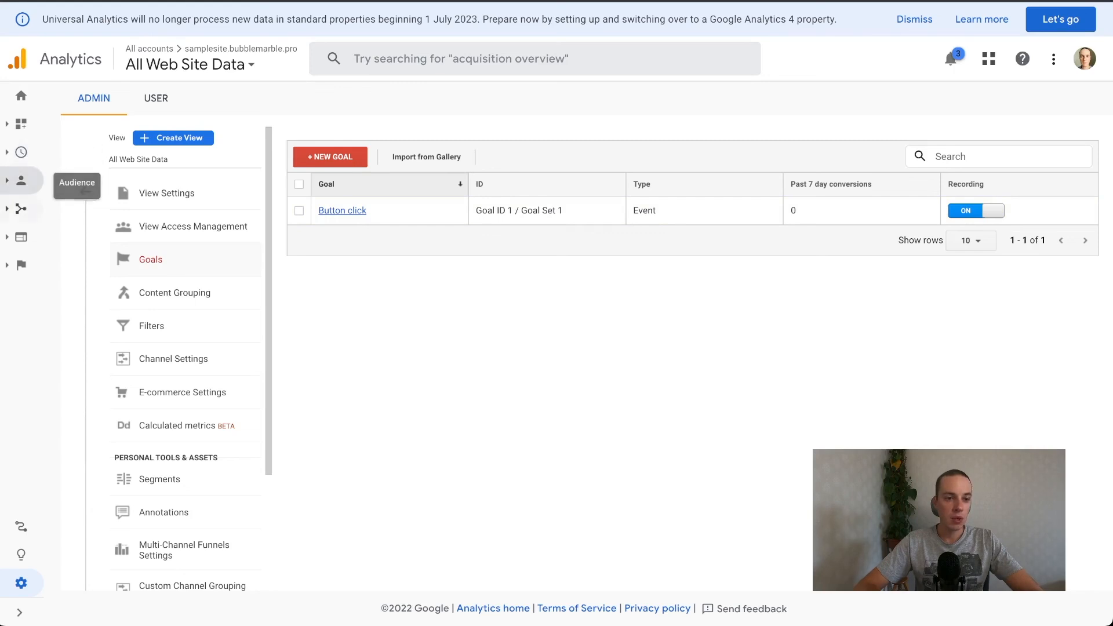
Examine the Source/Medium acquisition report, and close the developer tools on the sample site's Another page.
click(20, 209)
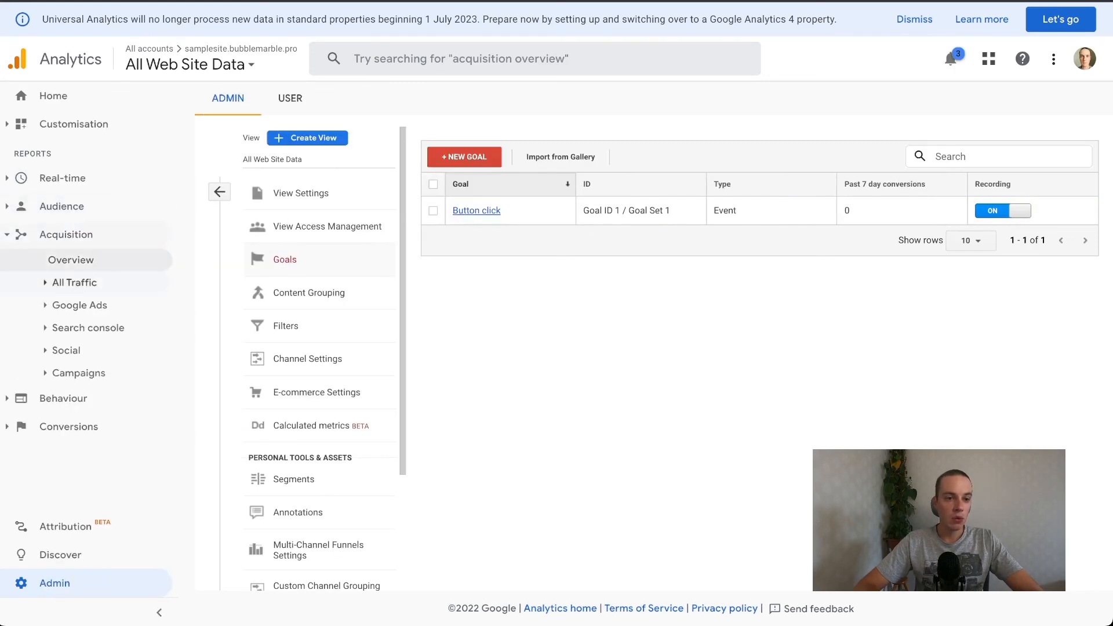
click(75, 282)
click(99, 350)
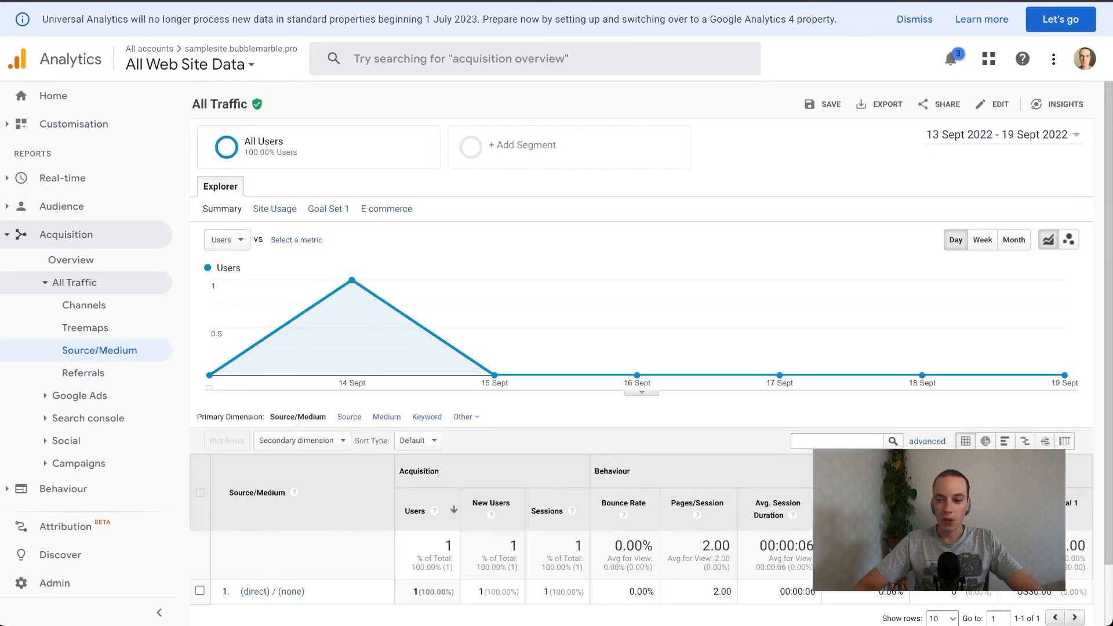
scroll(642, 347, down, 1)
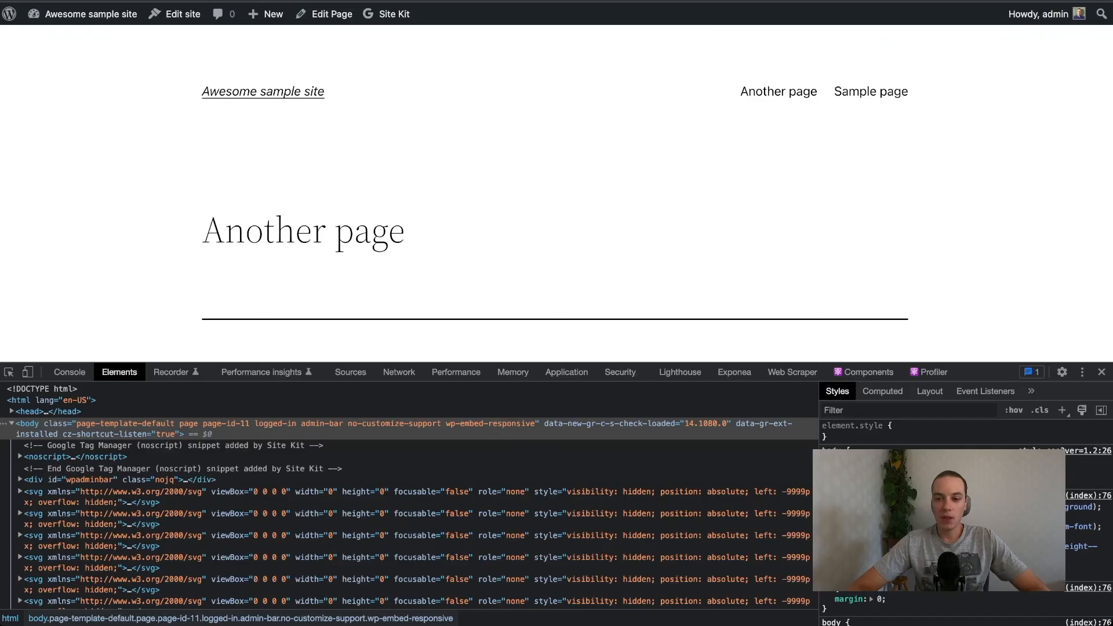
key(alt+super+i)
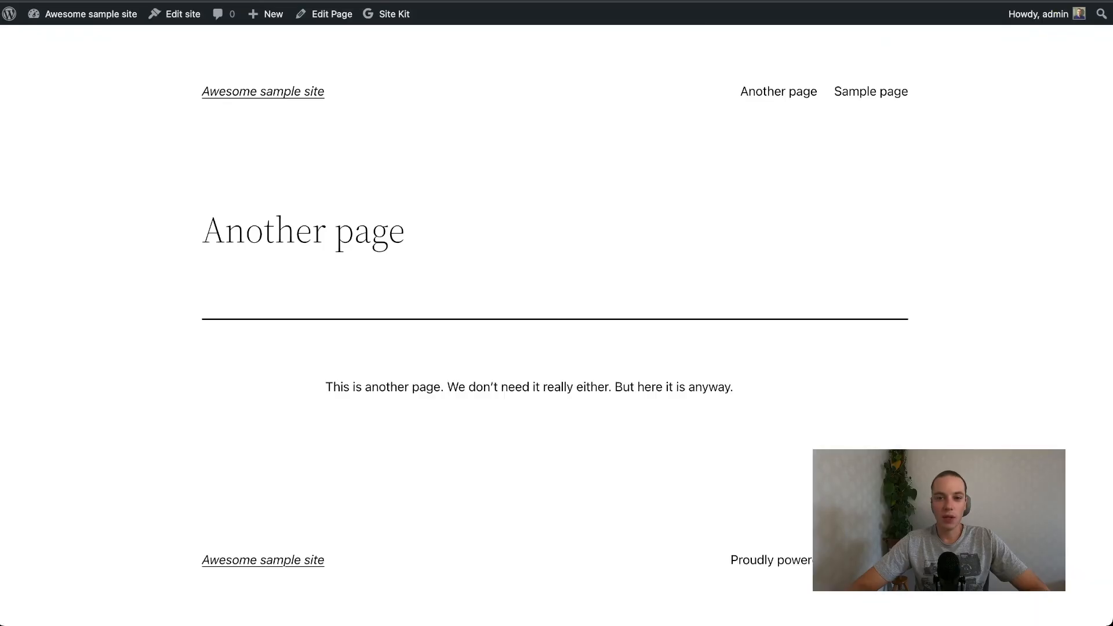